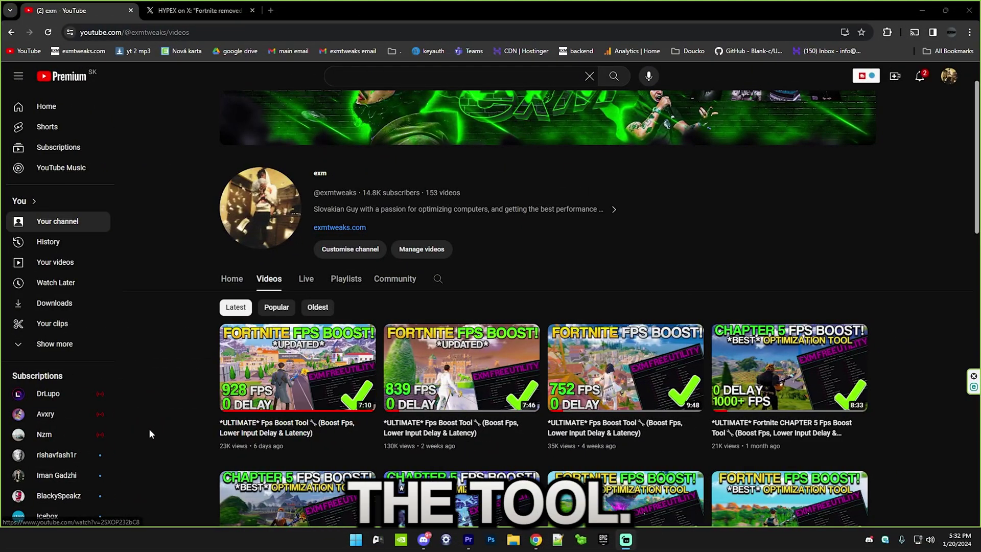
Play the newest '*ULTIMATE* Fps Boost Tool' video from the exm channel's Videos tab.
click(248, 412)
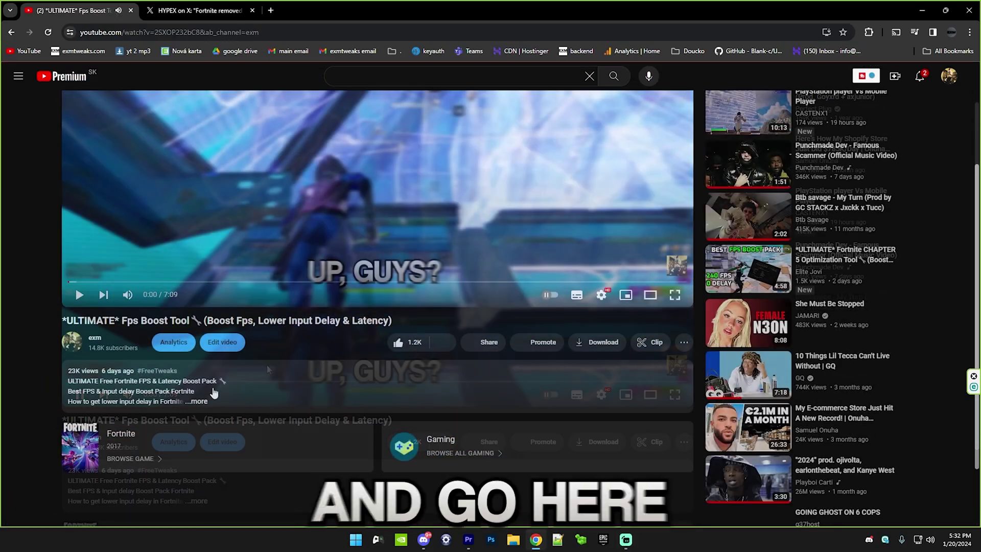
Expand the video description, then bring up the actions menu for the v2.3 utility zip in Google Drive.
click(212, 402)
scroll(213, 401, down, 3)
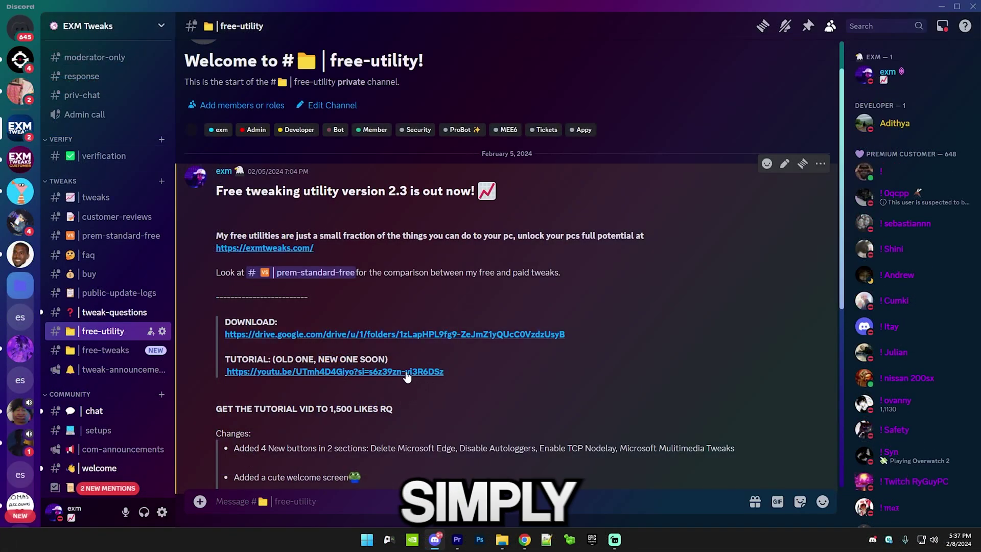
mouse_move(103, 333)
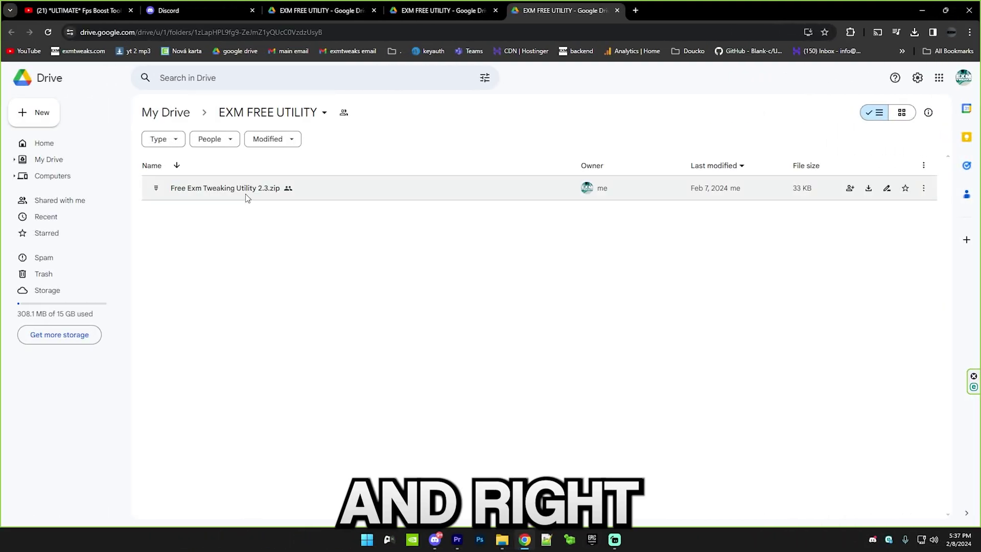
right_click(251, 191)
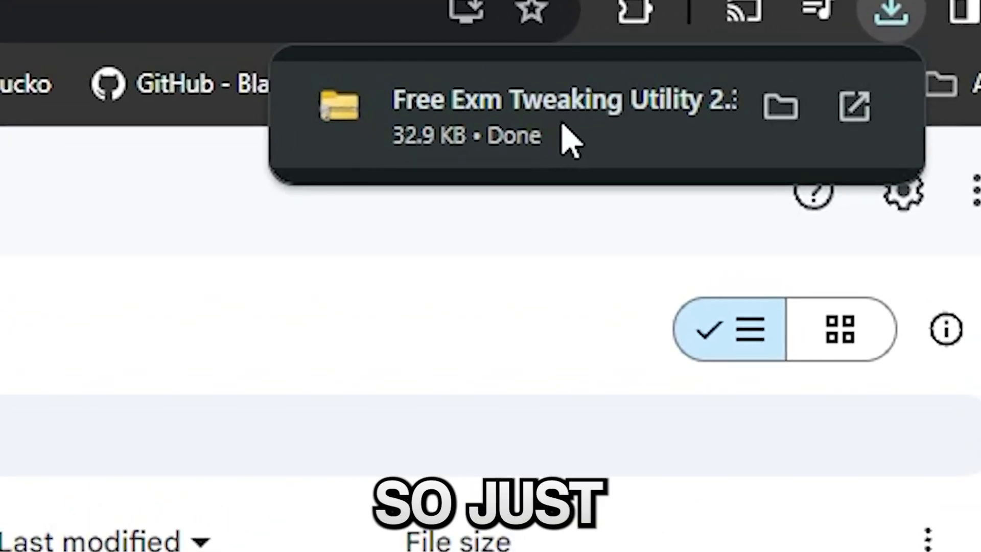
Open the downloaded zip and drag Free Exm Tweaking Utility 2.3.bat onto the desktop.
click(571, 138)
click(922, 10)
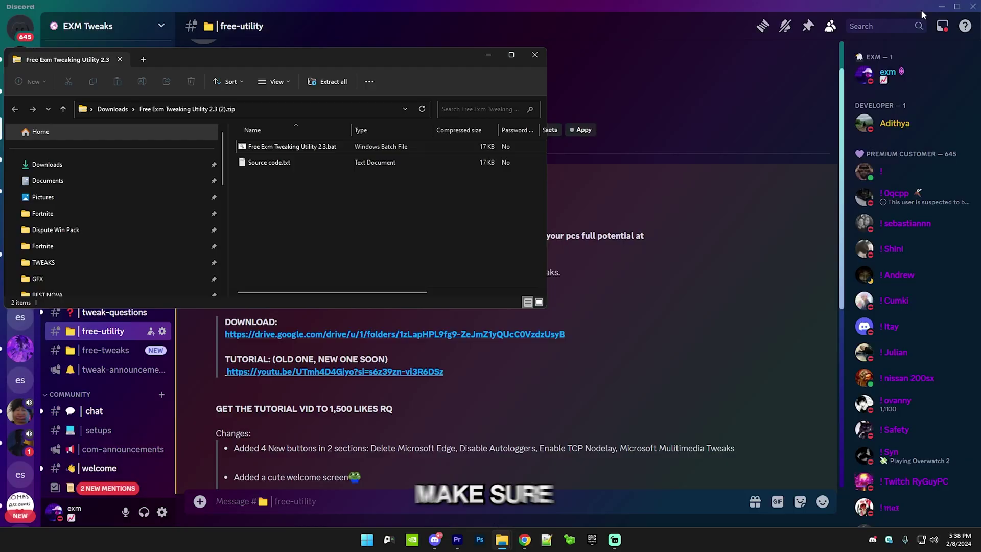
click(941, 7)
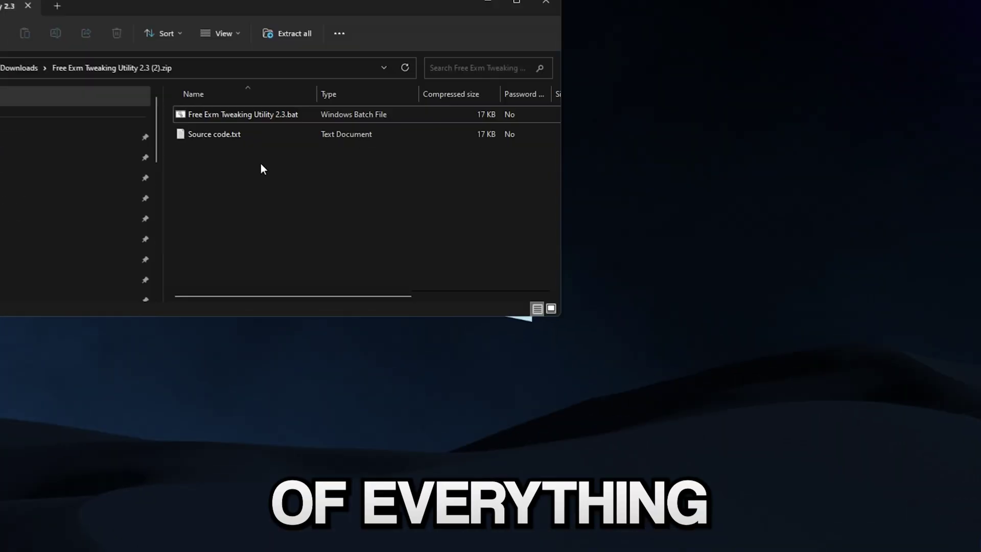
drag(315, 147, 599, 172)
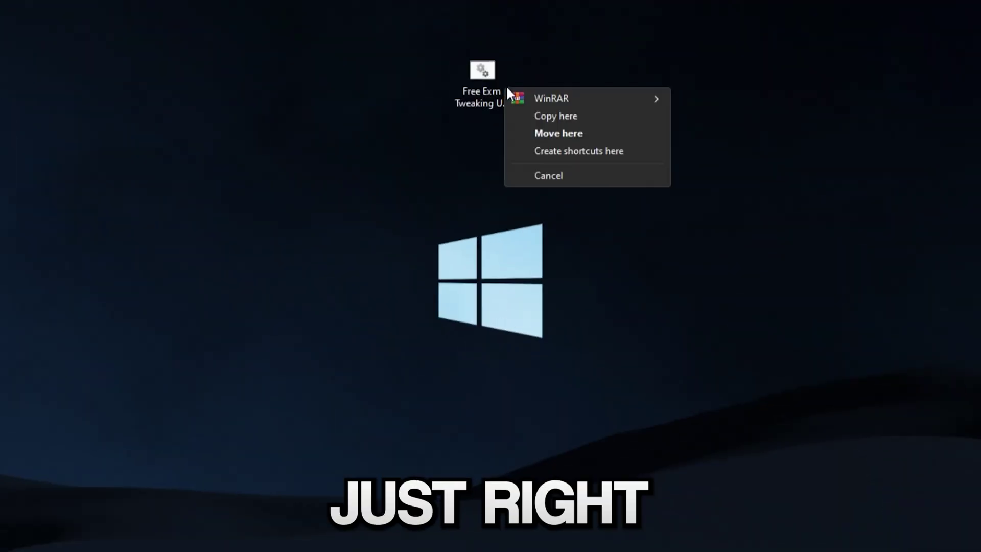
Run the .bat as administrator, maximize it, get past the welcome screen, and choose 1 for a restore point.
right_click(478, 80)
click(523, 156)
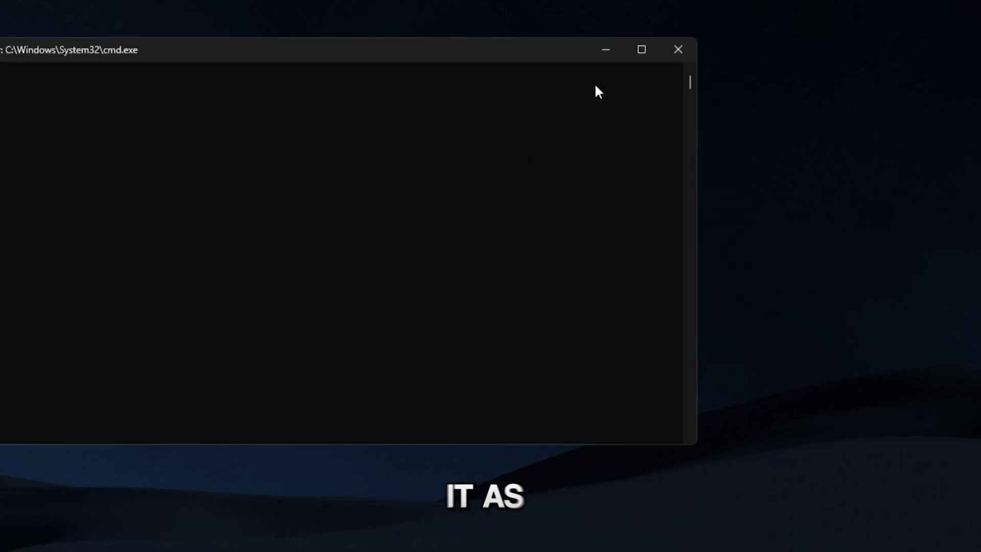
click(642, 48)
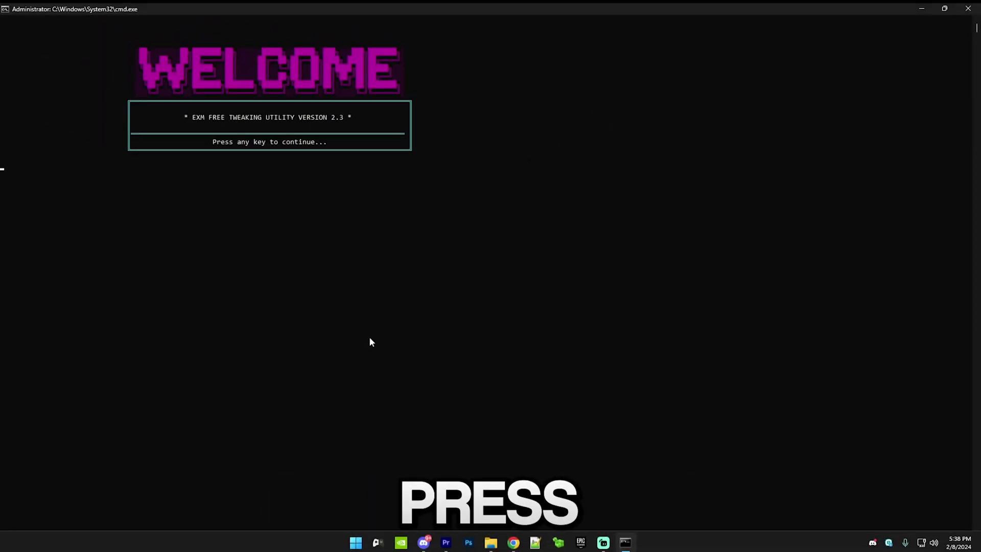
key(Return)
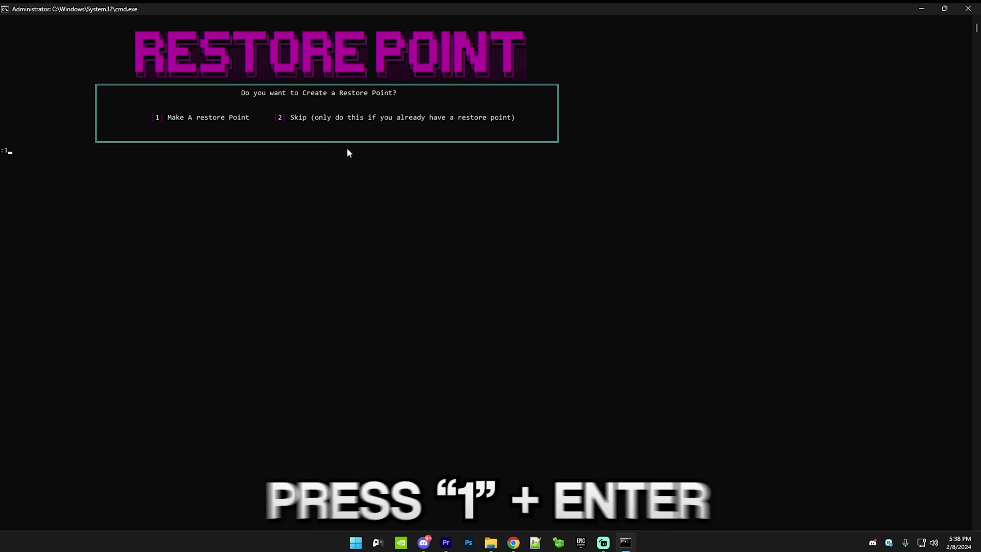
text(1)
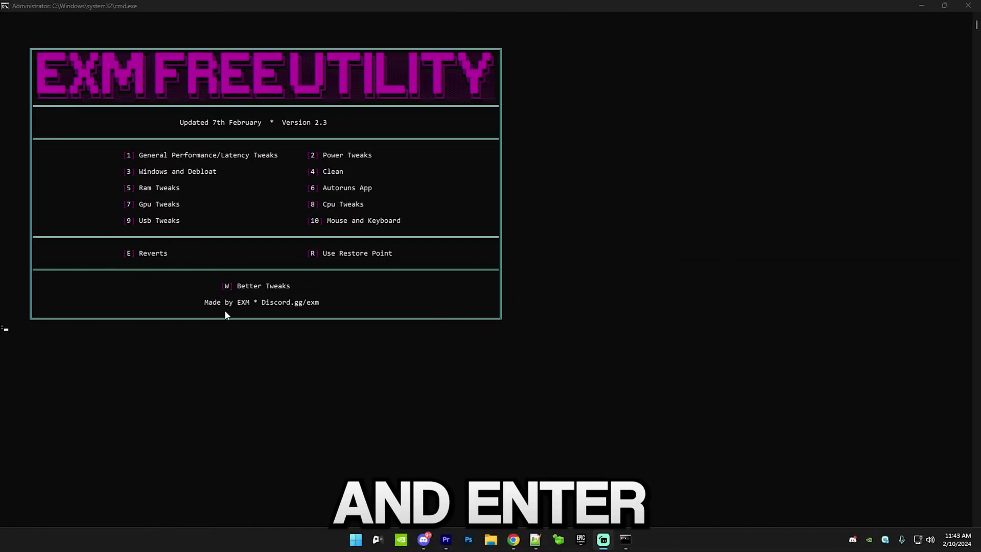
Open General Performance/Latency Tweaks (1) and apply the General Performance Tweaks.
click(242, 322)
text(1)
key(Return)
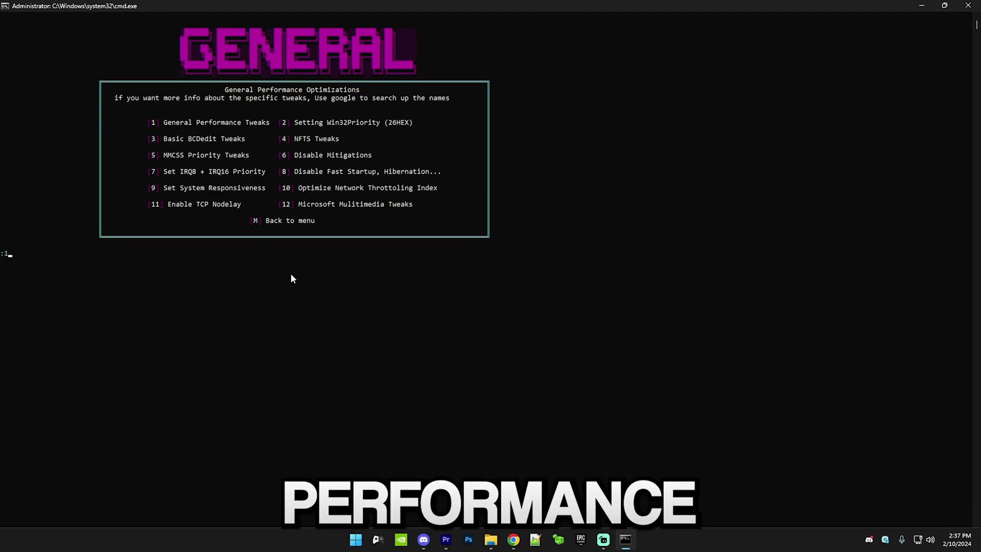
key(Return)
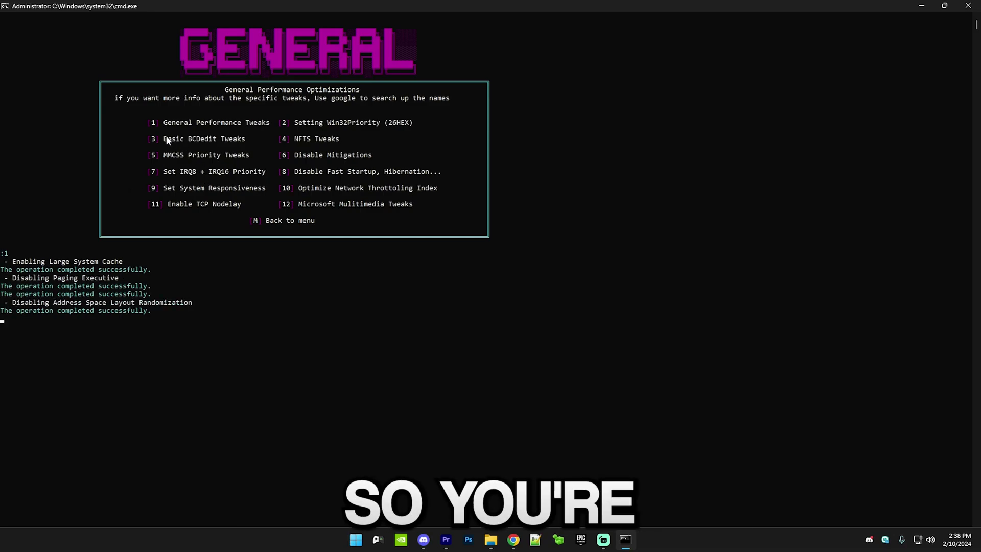
Resume the paused script and apply the Disable Mitigations tweaks (option 6).
drag(162, 124, 265, 158)
click(325, 178)
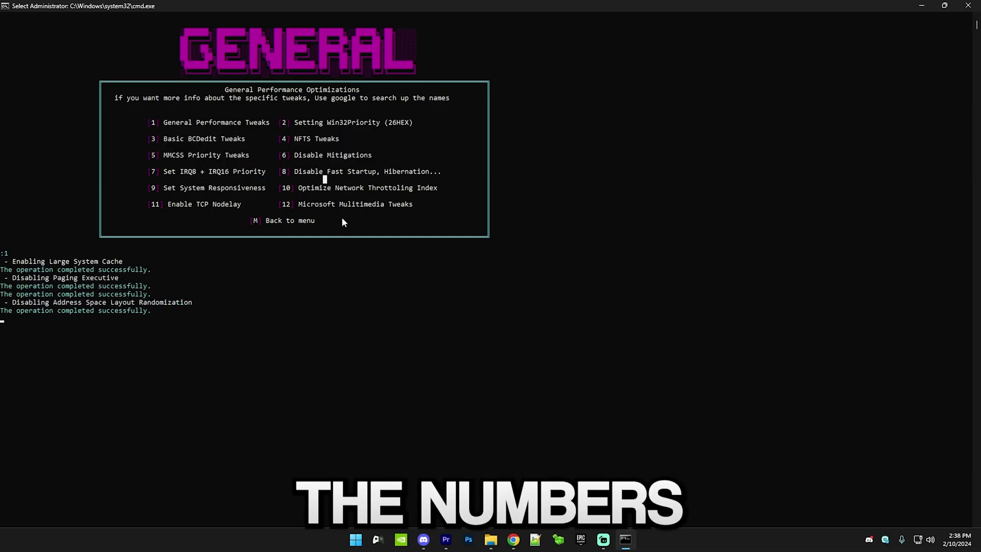
right_click(342, 221)
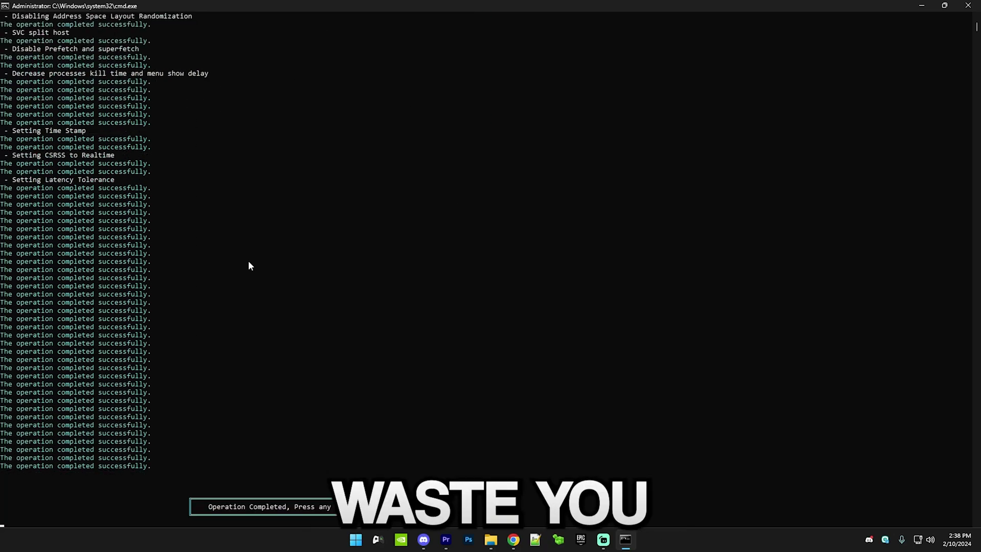
key(Return)
text(6)
key(Return)
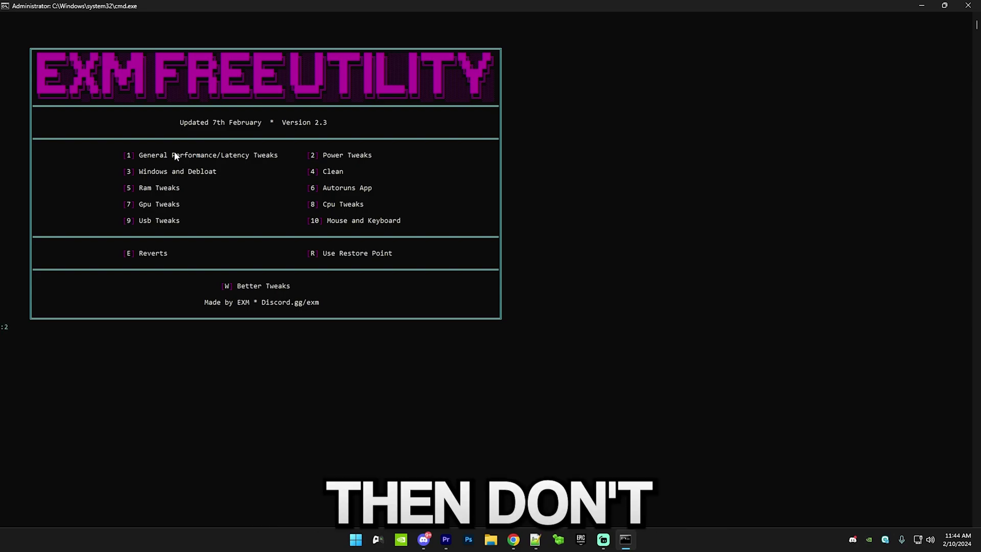
Open Power Tweaks (2), dismiss the overheating warning, and import Exm Free Power Plan V2 with option 1.
key(Return)
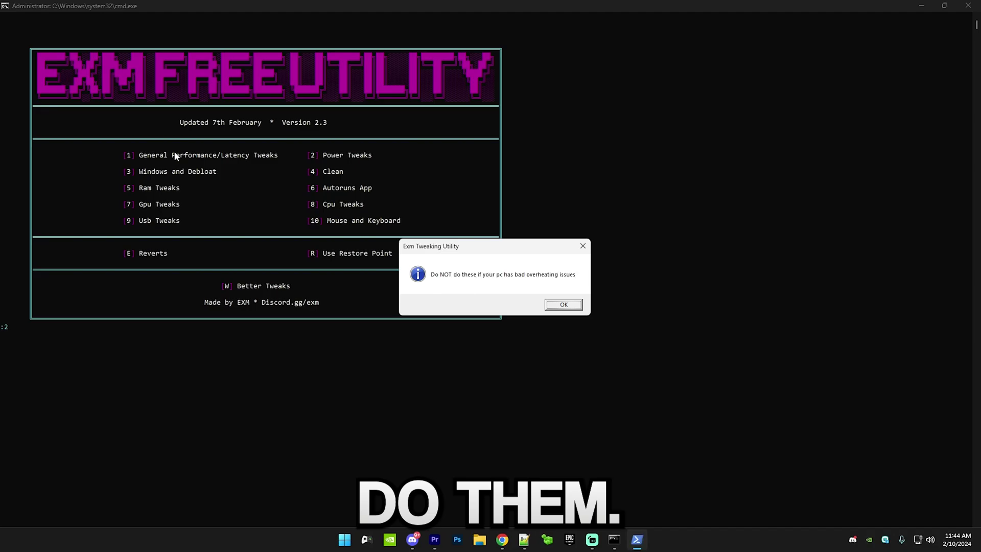
click(566, 305)
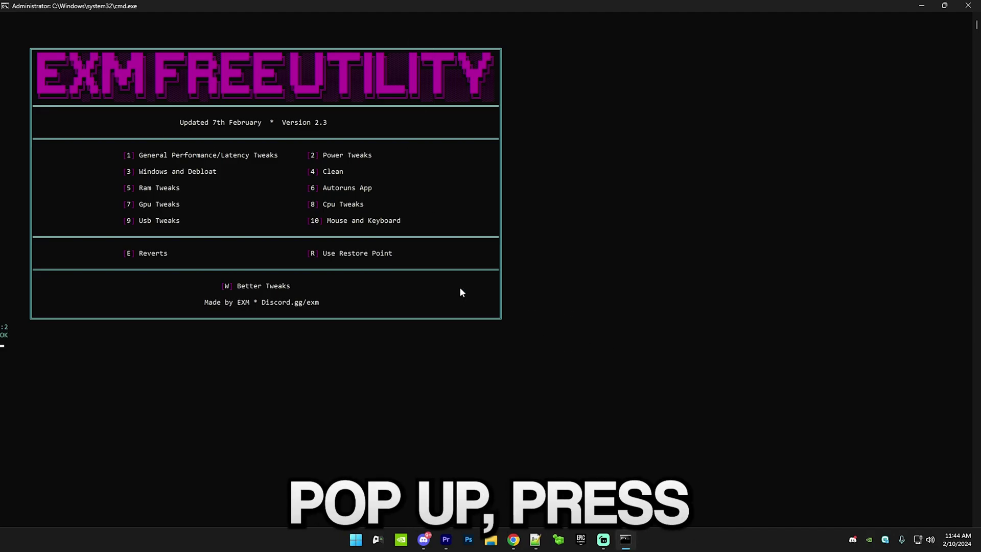
text(1)
key(Return)
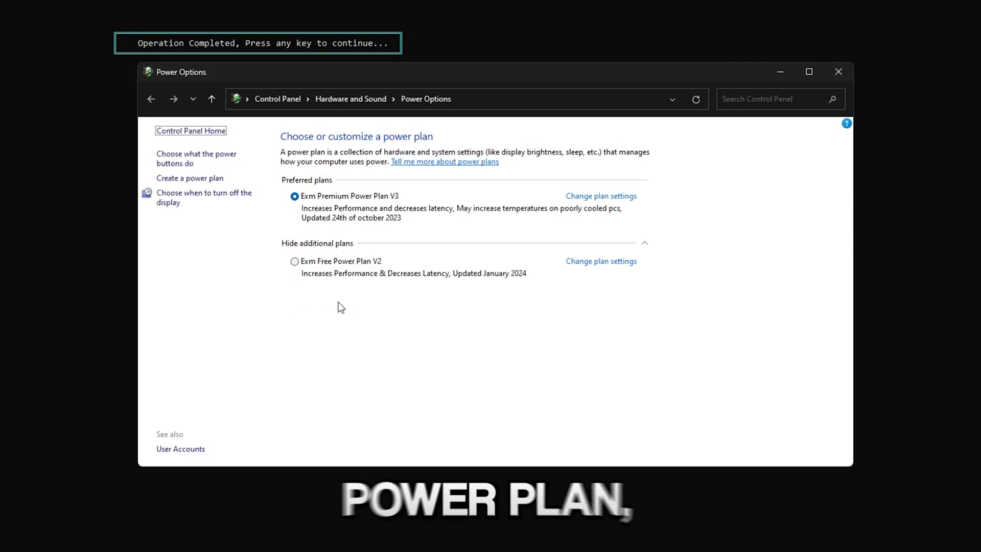
Reselect Exm Premium Power Plan V3, delete Free V2 through its plan settings, and close Power Options.
click(294, 262)
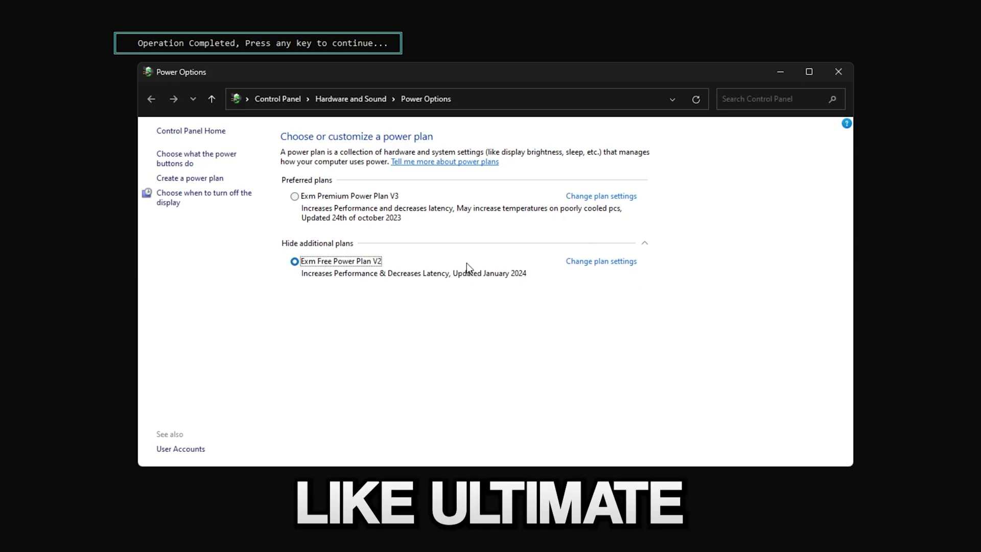
click(294, 195)
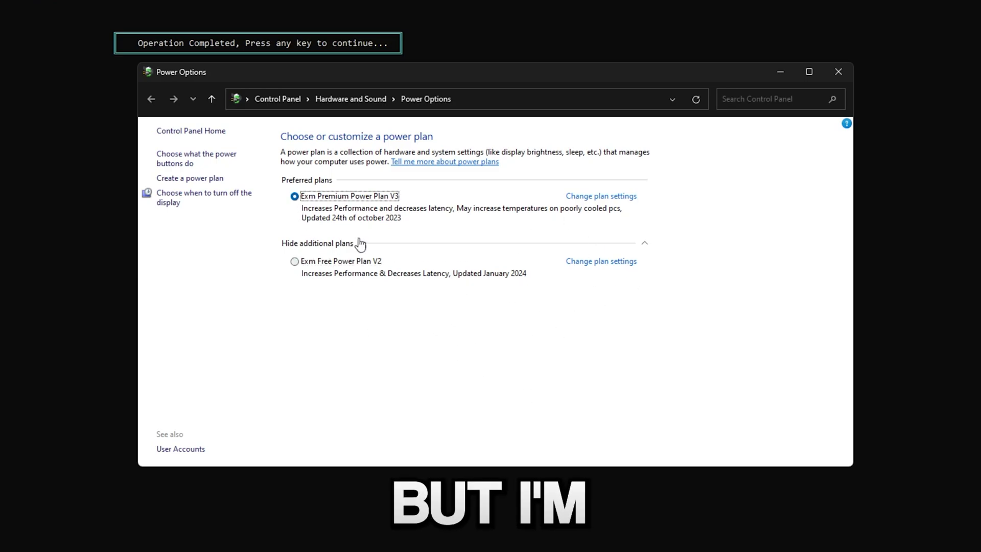
click(598, 261)
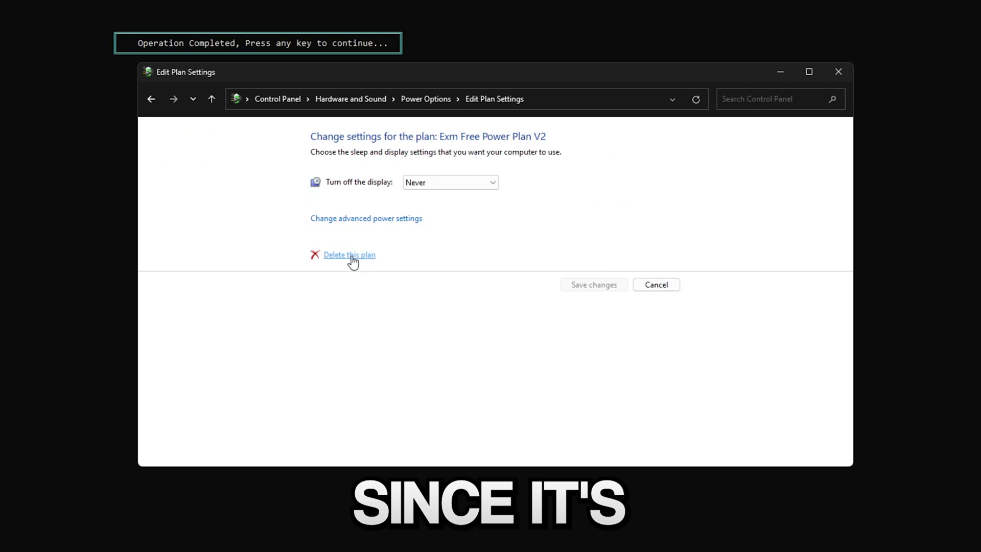
click(352, 256)
click(522, 282)
click(839, 72)
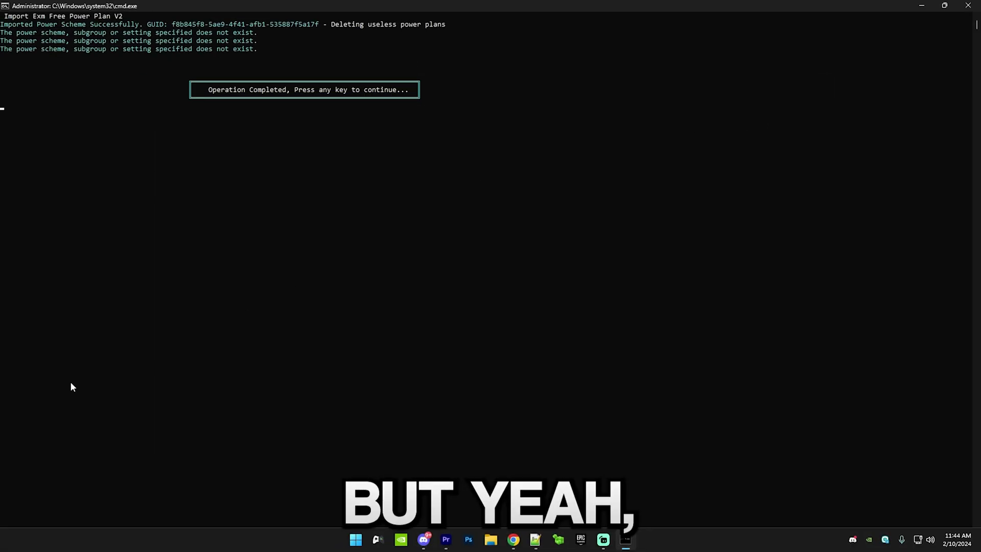
Apply the Power Tweaks (option 2) and open the Reverts list with E.
key(Return)
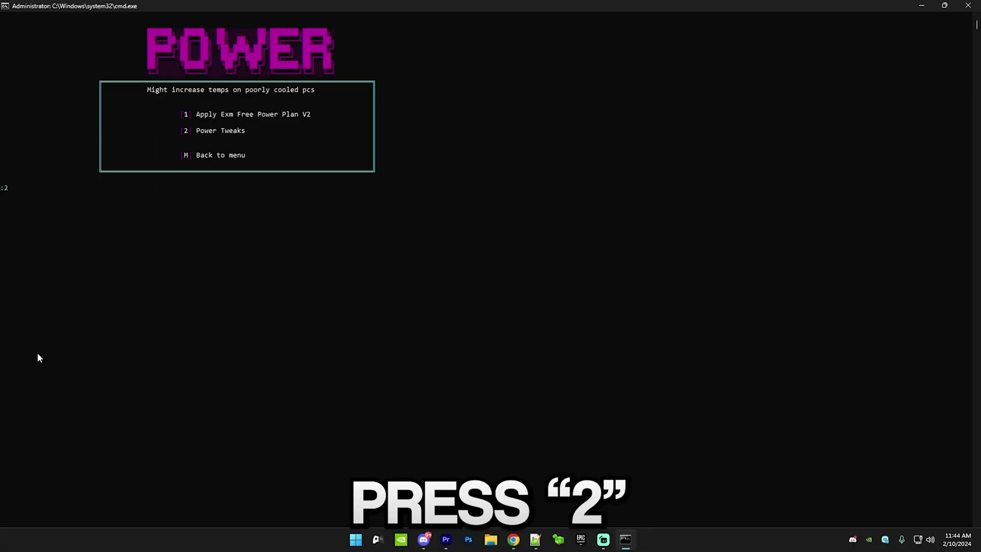
key(Return)
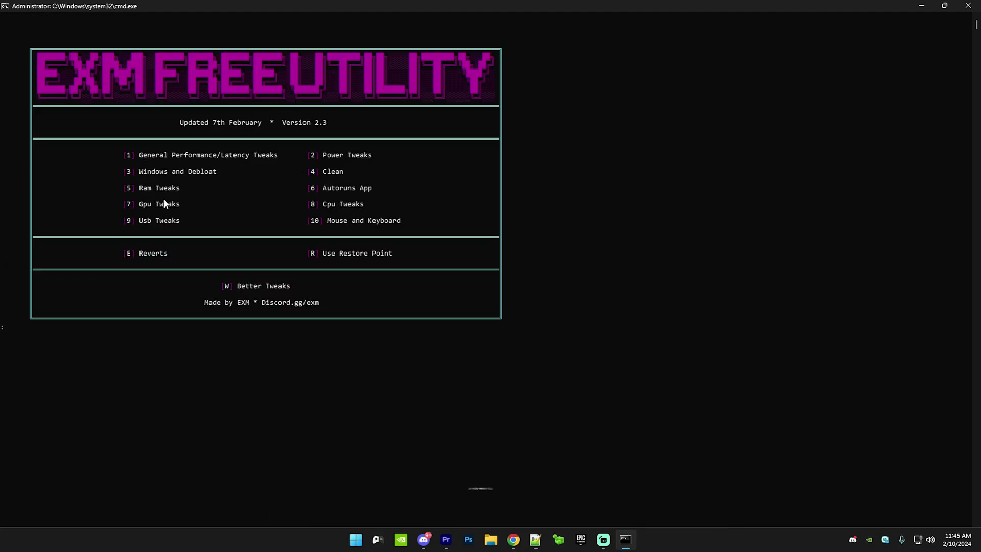
text(E)
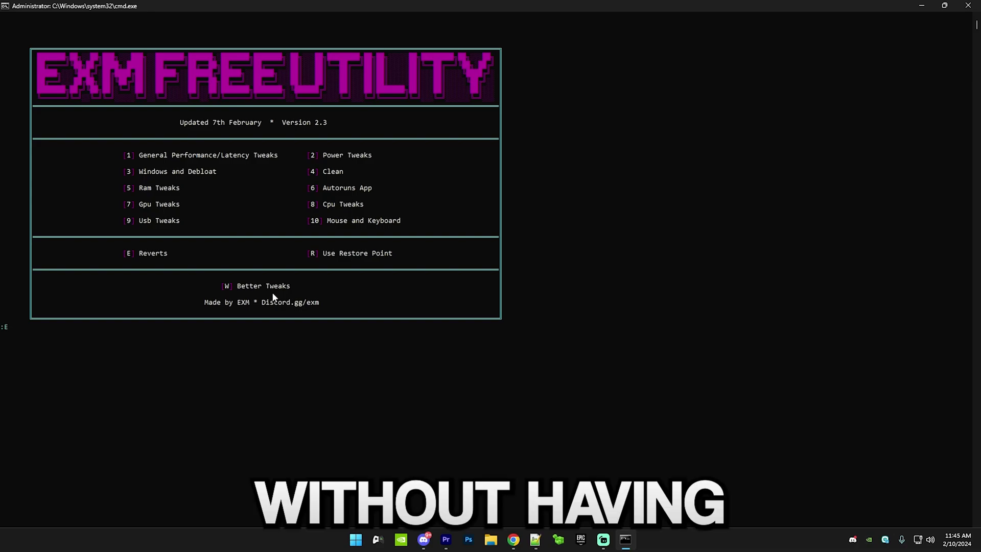
key(Return)
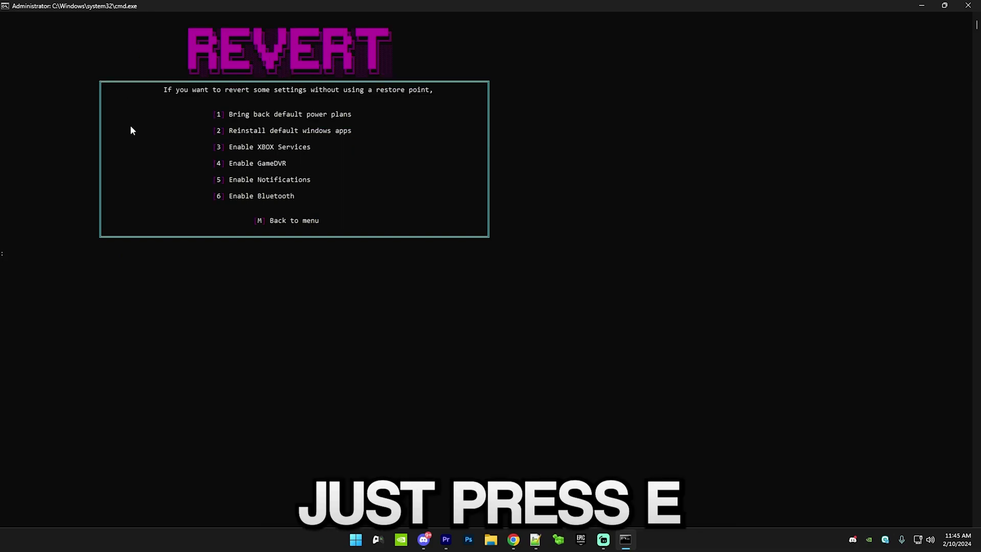
Look over the first revert options, then return to the main menu with M.
drag(232, 115, 349, 134)
click(349, 137)
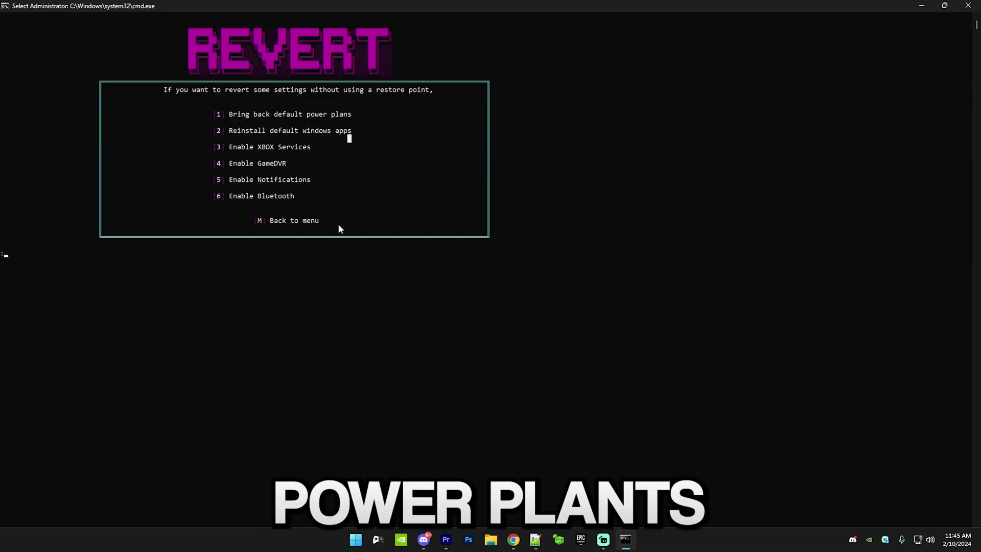
key(Escape)
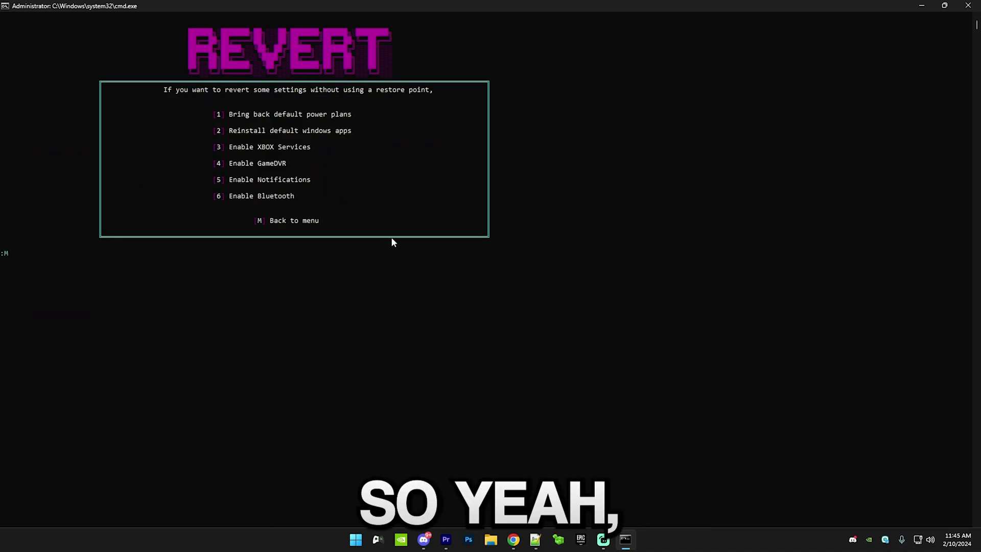
text(M)
key(Return)
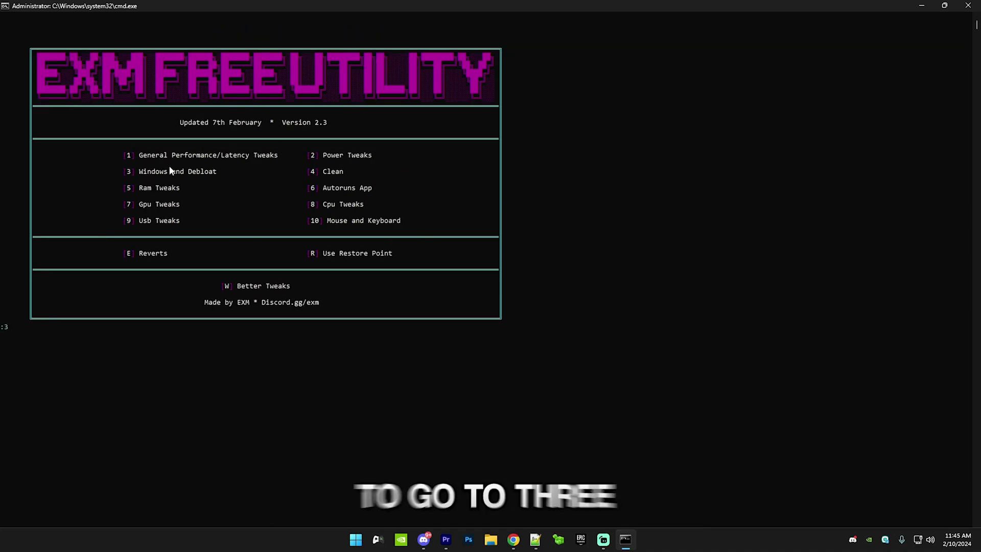
Run Optimize Windows (3, then 1) and apply the reduced visual effects in Performance Options.
text(3)
key(Return)
text(1)
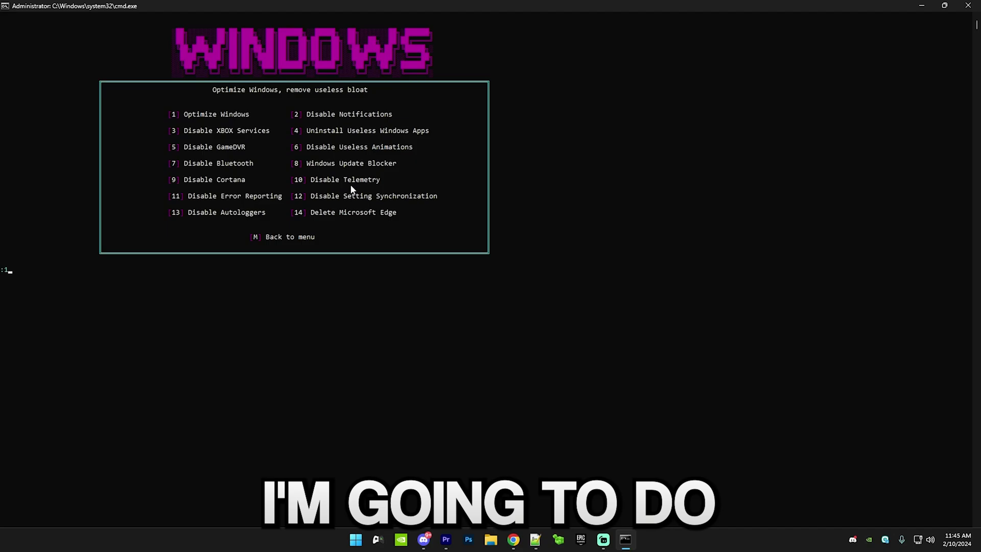
key(Return)
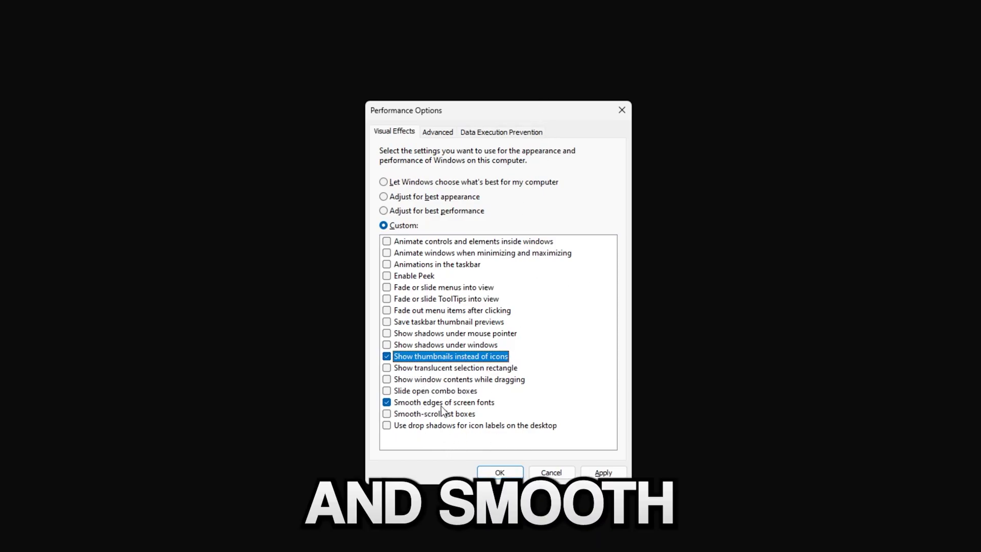
click(603, 472)
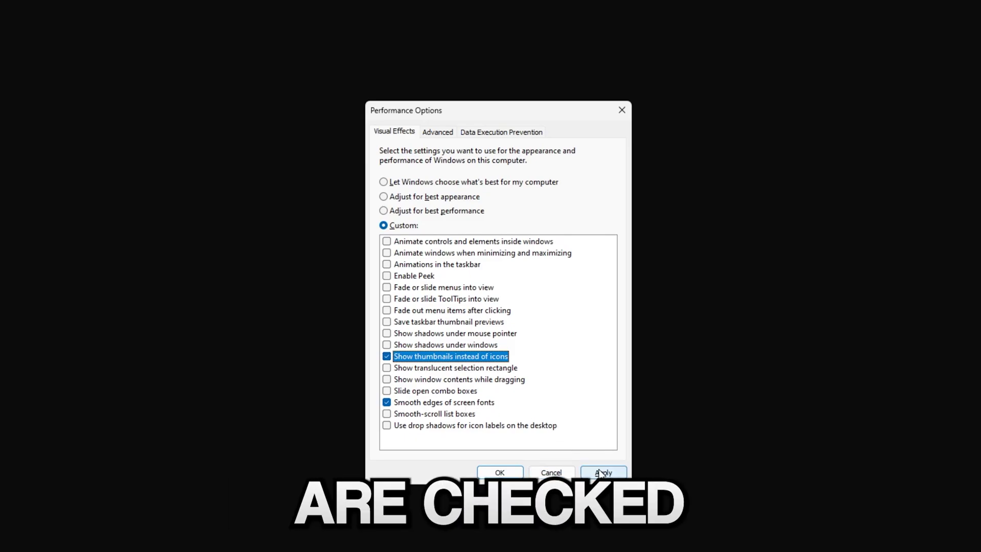
click(499, 472)
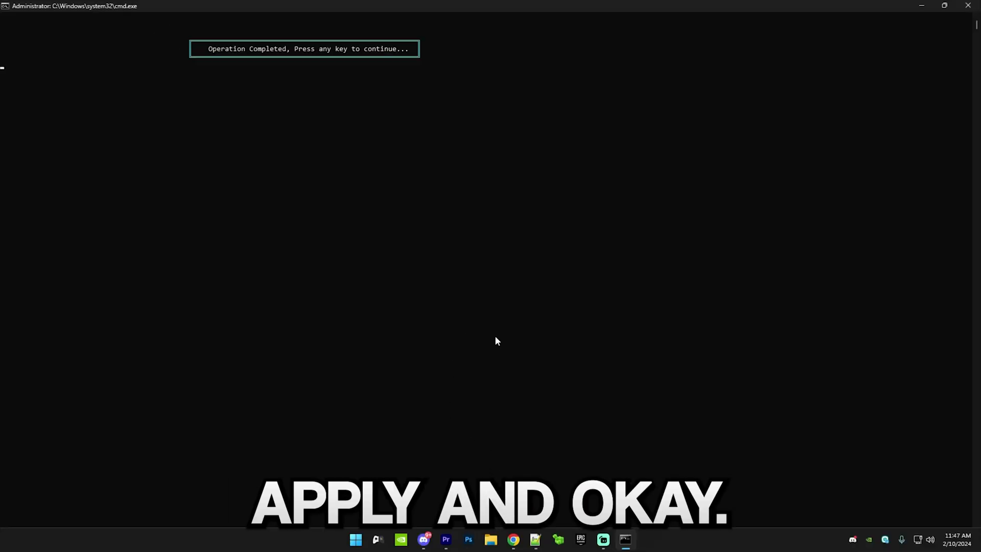
key(Return)
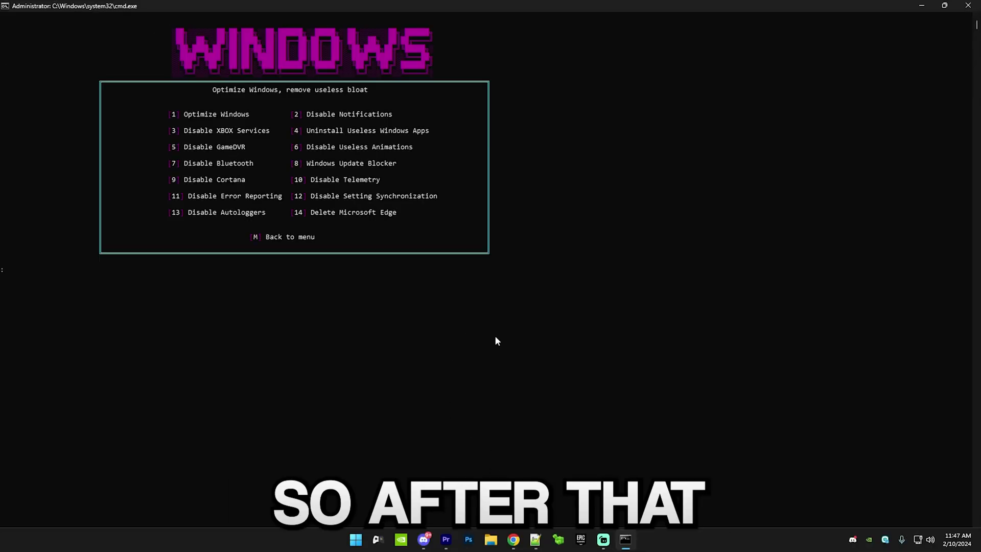
Disable Bluetooth with option 7 and launch Windows Update Blocker with option 8.
text(7)
key(Return)
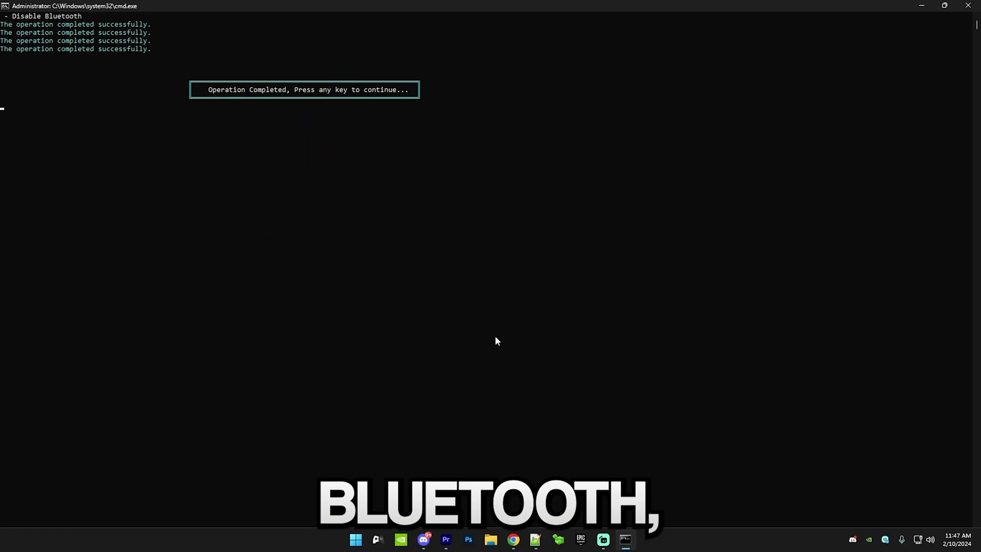
key(Return)
text(8)
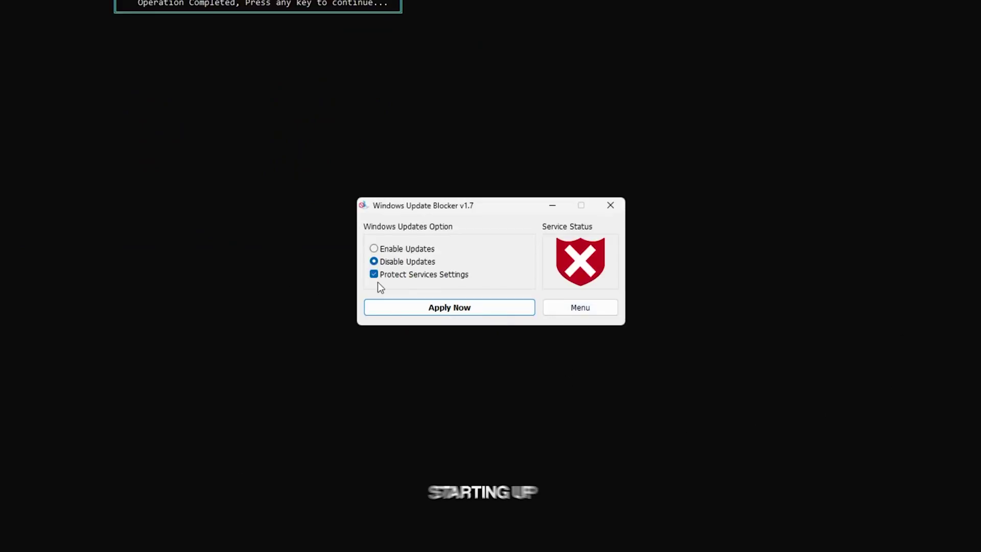
Toggle Windows Update Blocker between Enable Updates and Disable Updates, ending on Enable Updates.
click(373, 248)
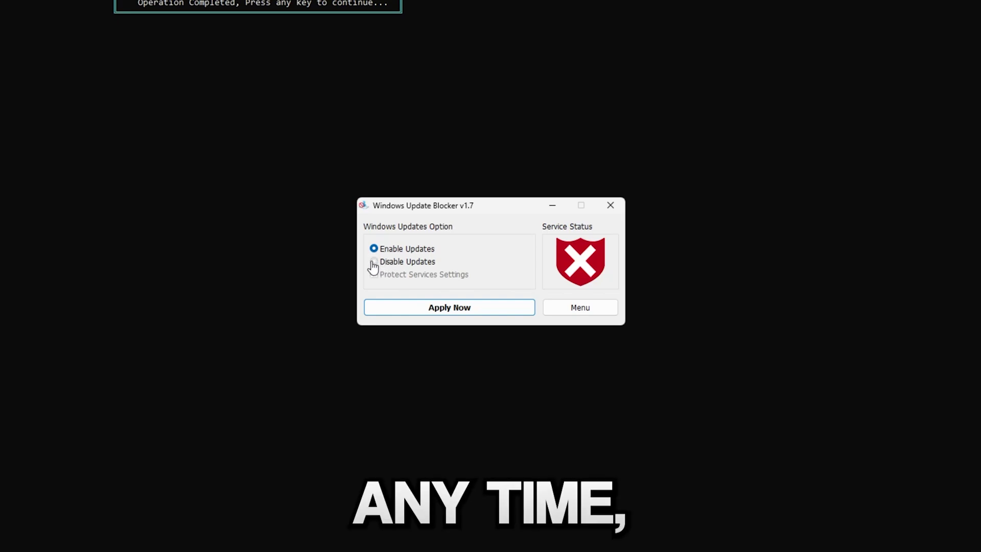
click(374, 262)
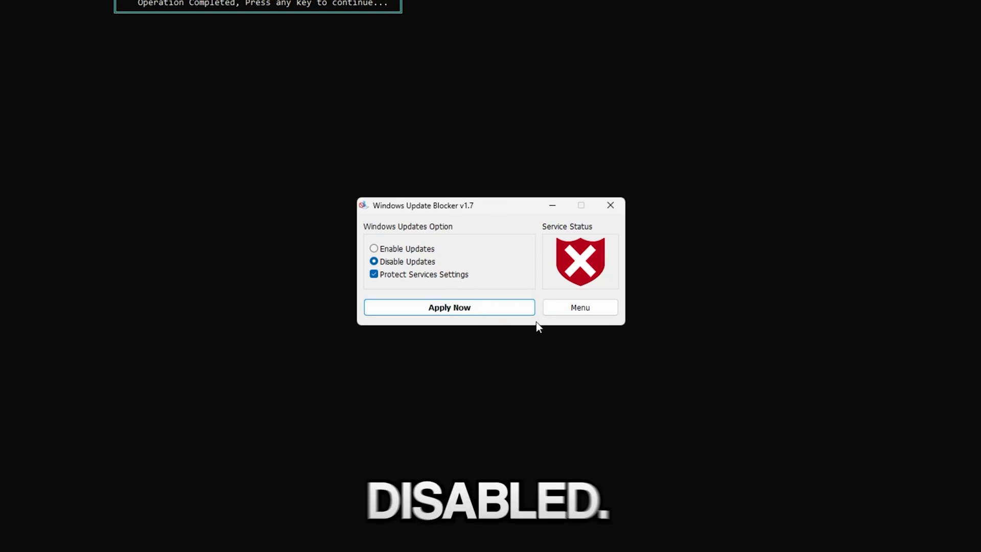
click(374, 249)
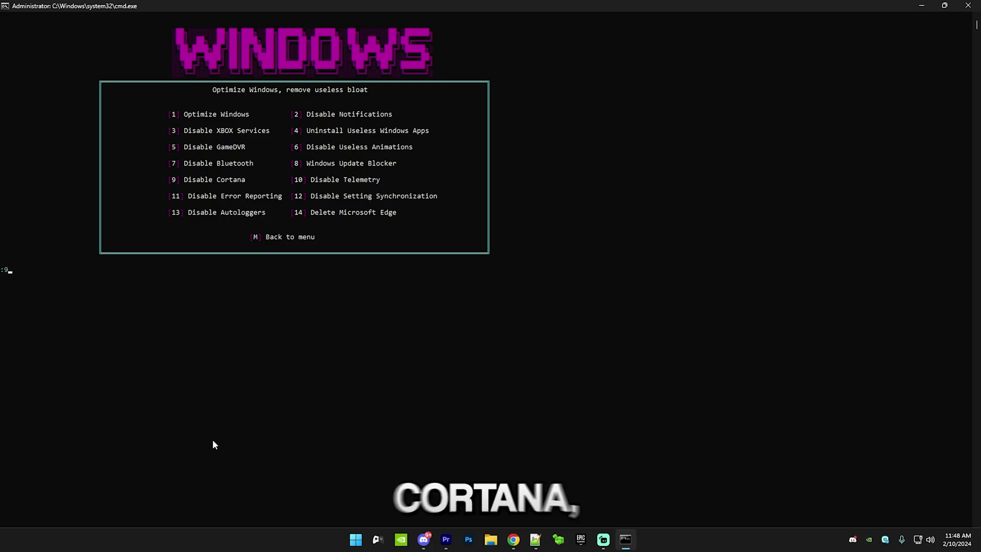
Disable Cortana with menu option 9.
text(9)
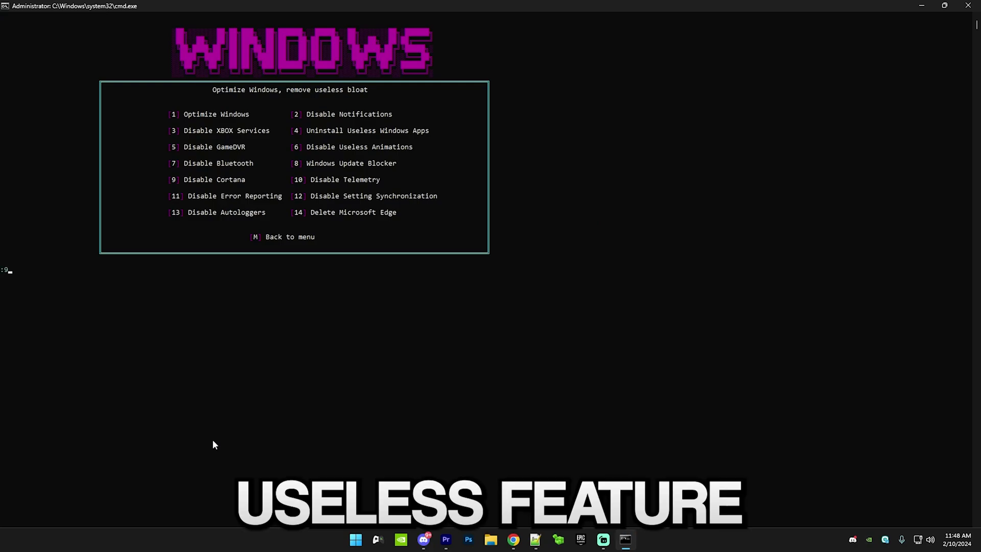
drag(174, 178, 374, 199)
click(432, 203)
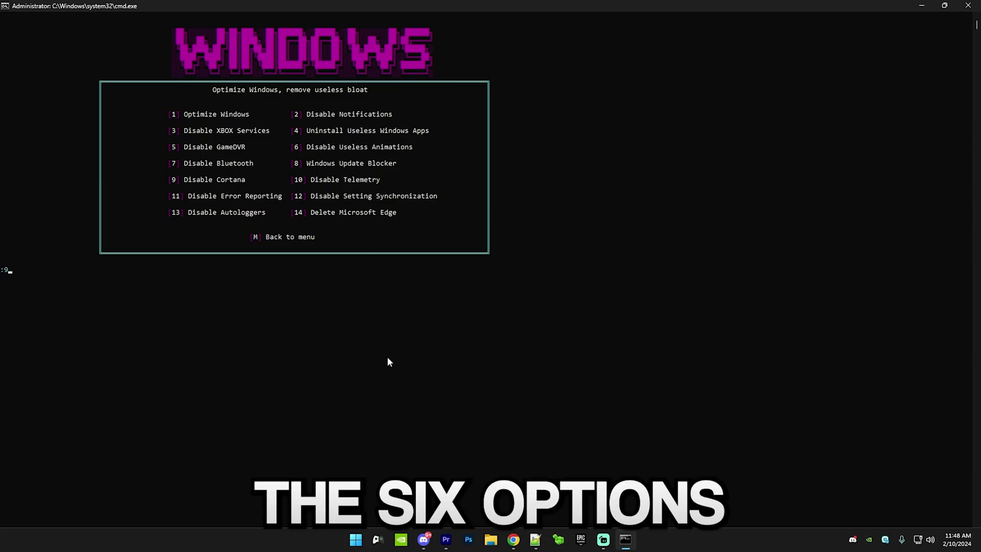
key(Return)
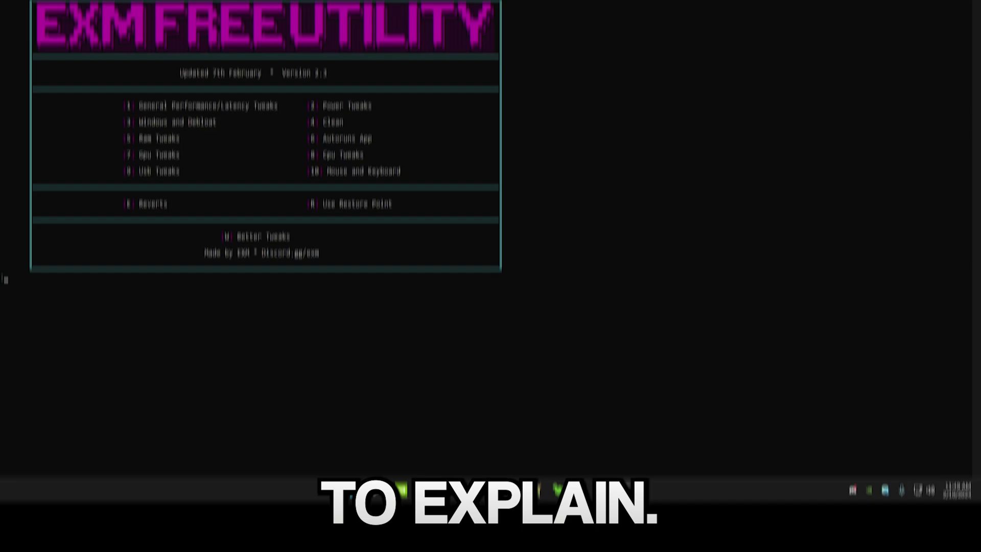
Apply the Ram Tweaks (option 5) to turn off memory compression, then enter option 6.
text(5)
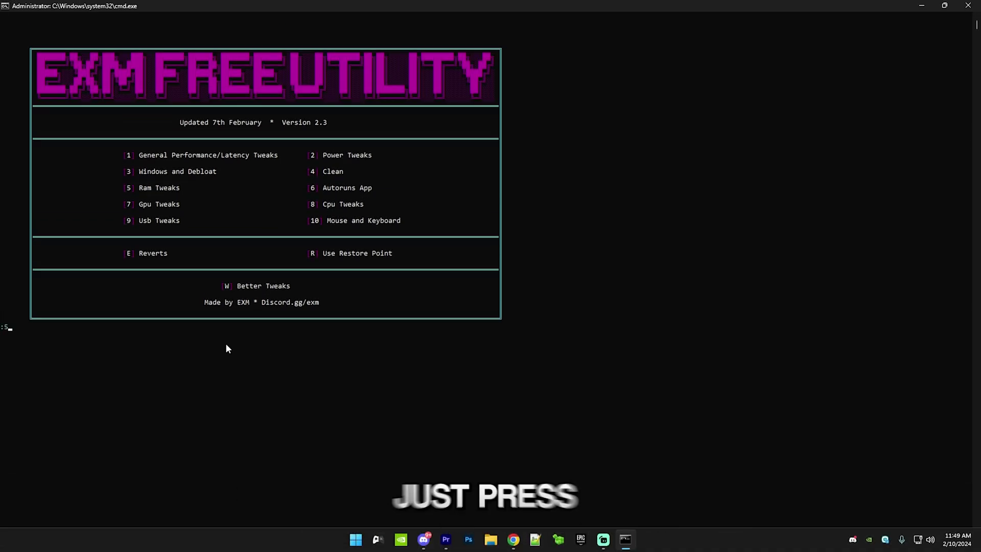
key(Return)
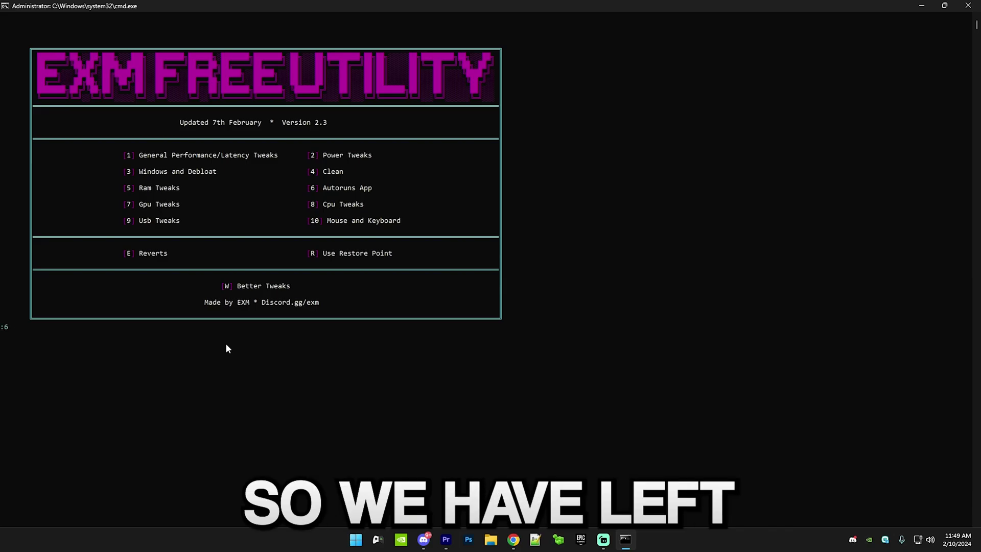
text(6)
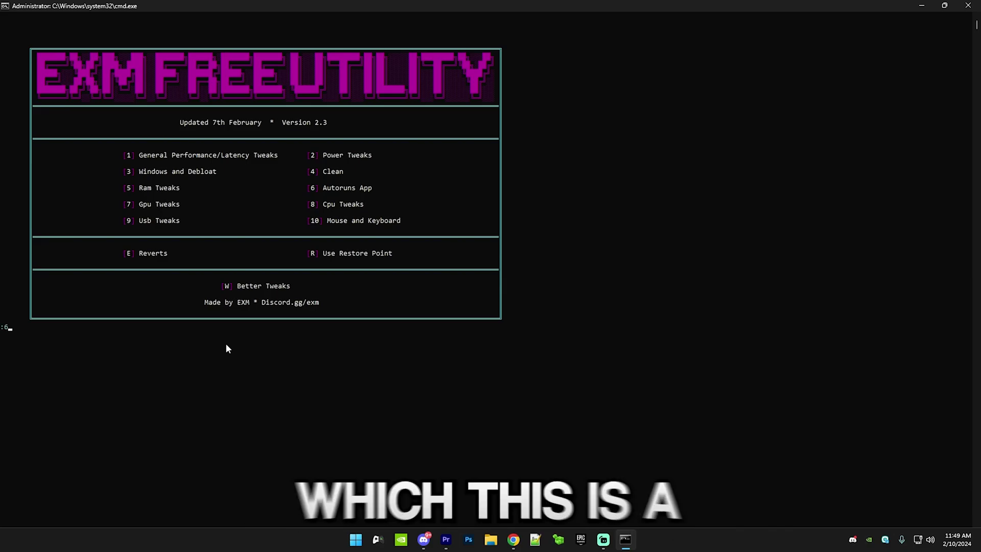
Launch Autoruns and review Logon entries like BraveVpnWireguardService, egui, cmd.exe and Active Setup.
key(Return)
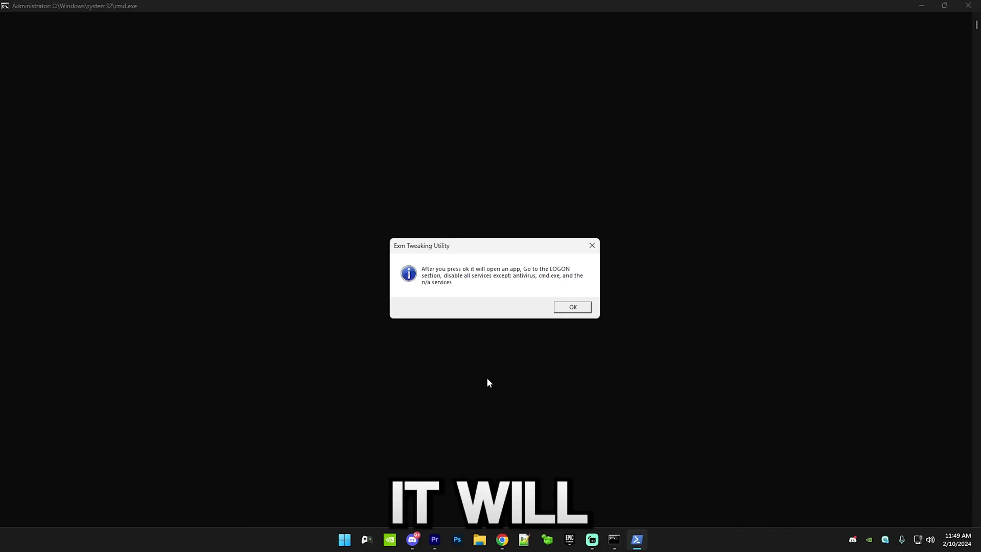
click(574, 307)
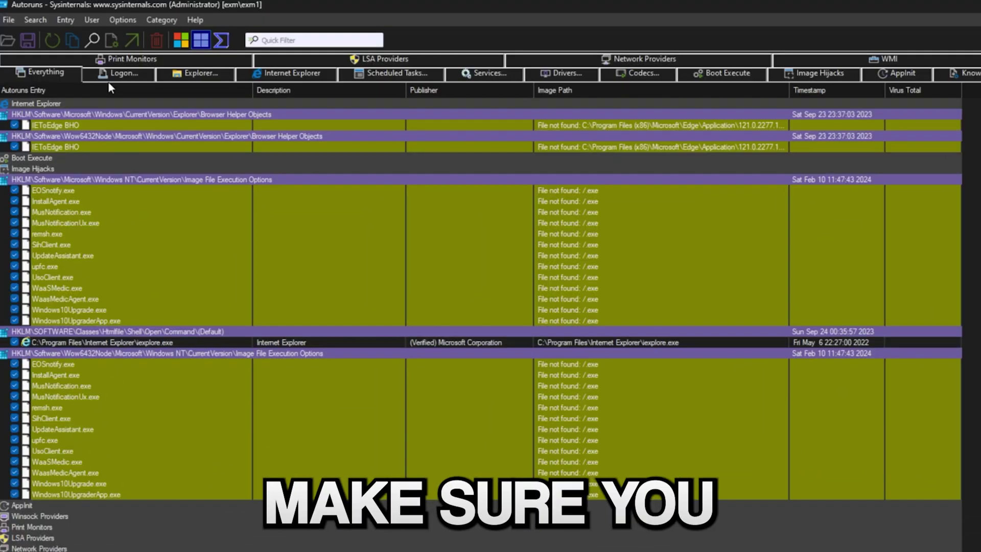
click(103, 62)
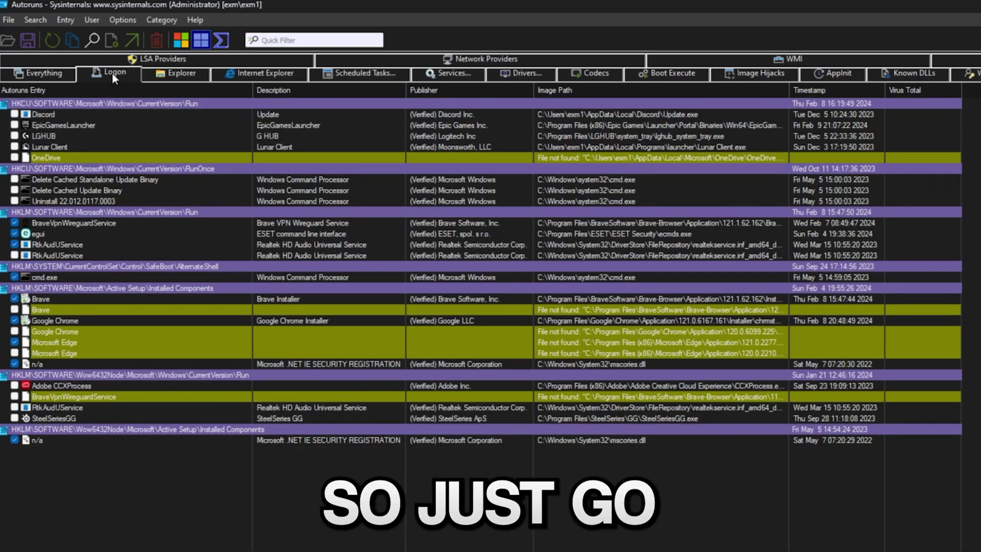
click(12, 226)
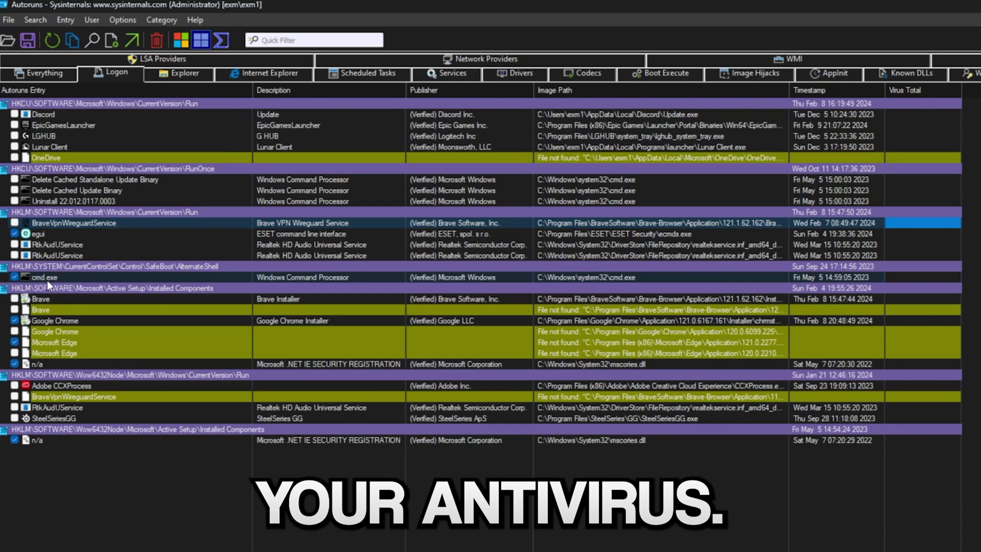
click(37, 237)
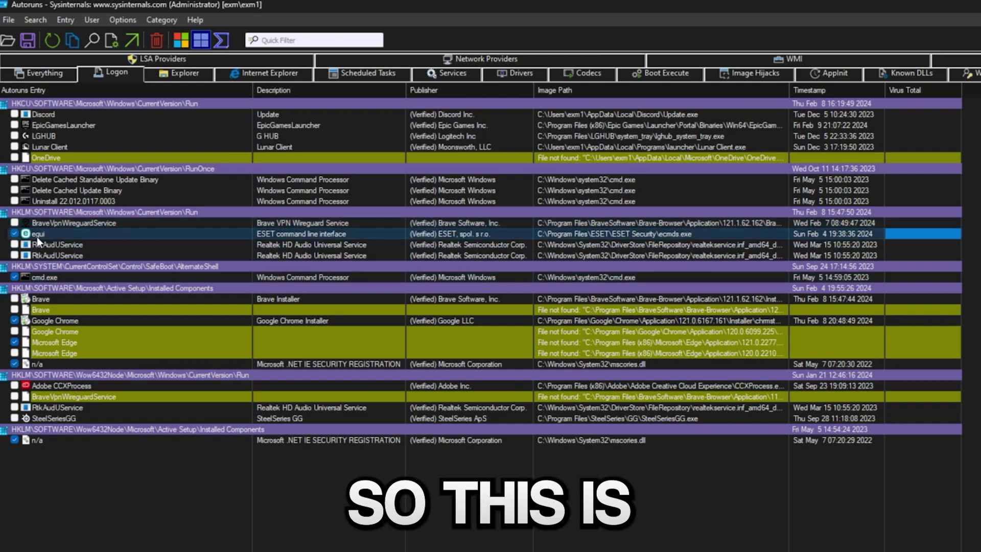
click(43, 278)
click(39, 439)
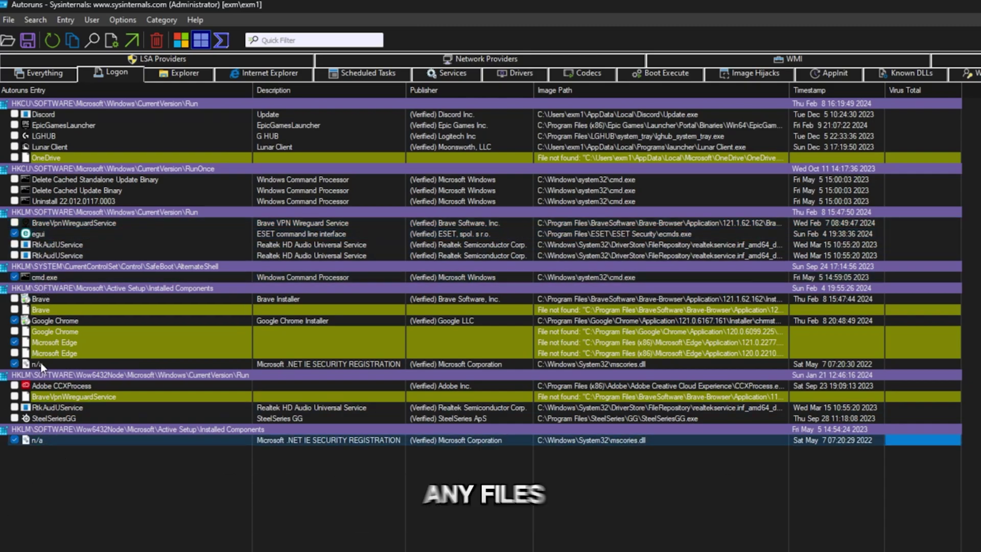
click(40, 362)
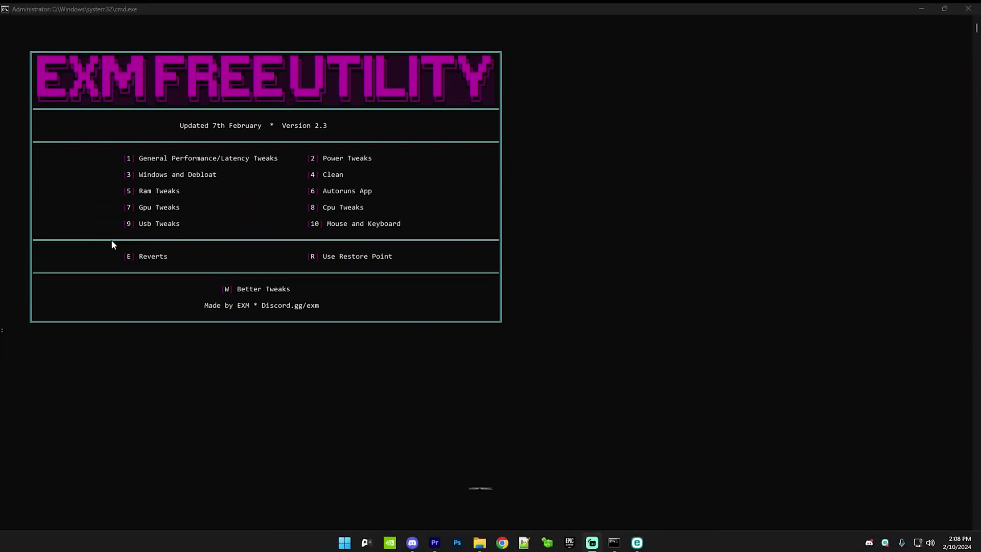
Open the GPU tweaks (option 7) and confirm in Task Manager the card is an NVIDIA GeForce RTX 3080.
text(7)
key(Return)
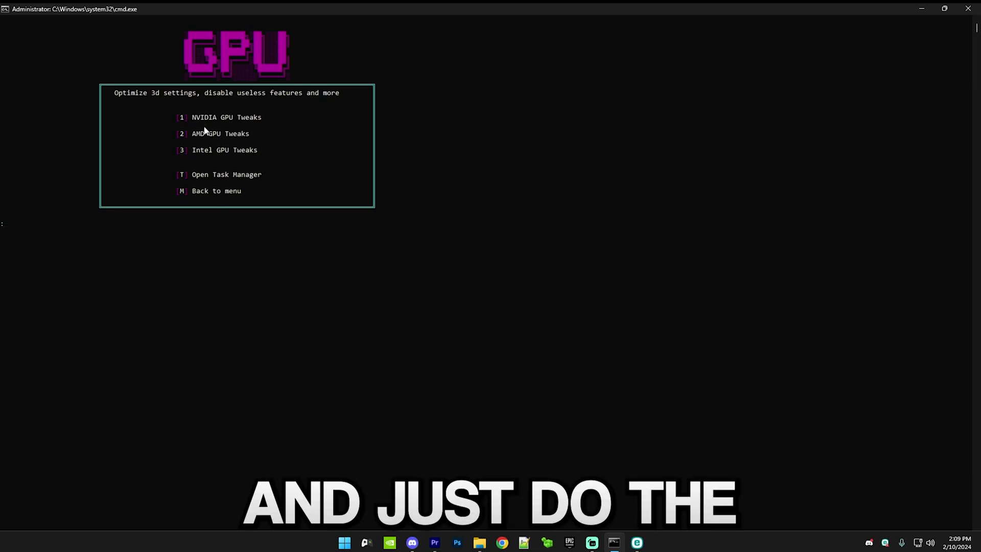
click(239, 119)
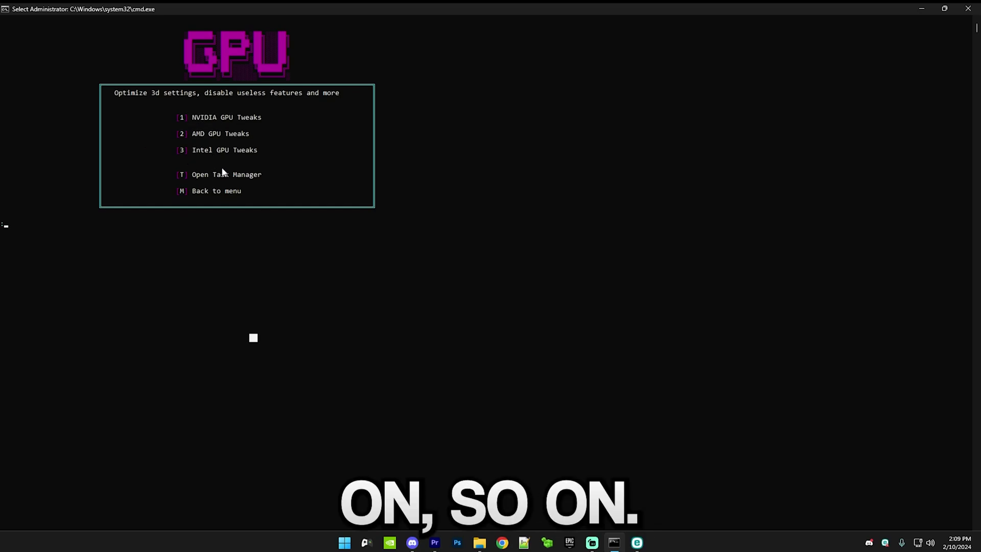
text(T)
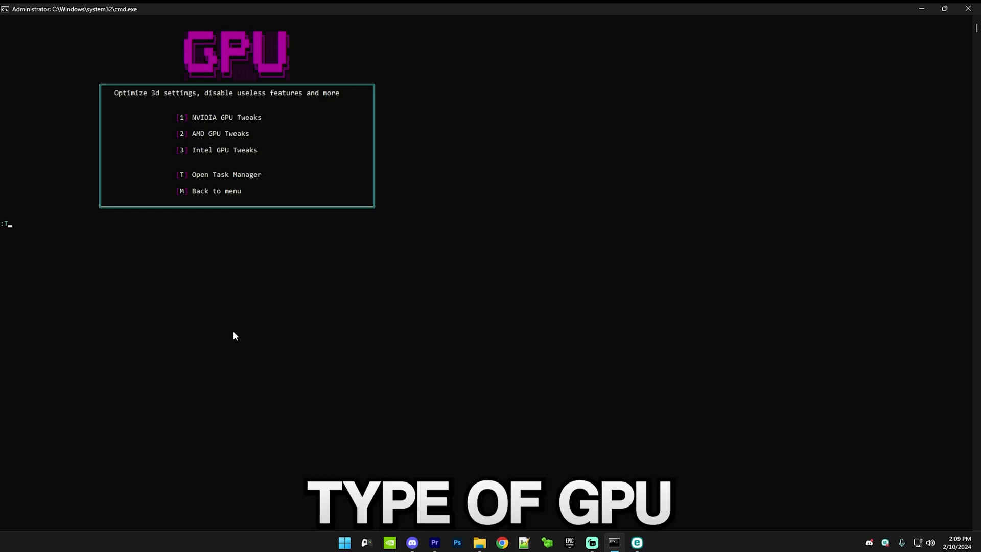
key(Return)
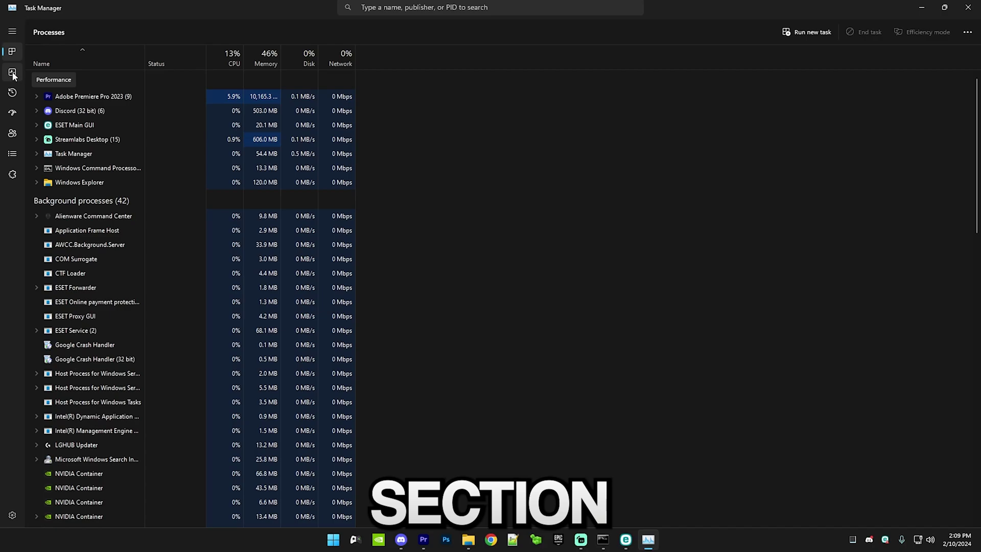
click(13, 73)
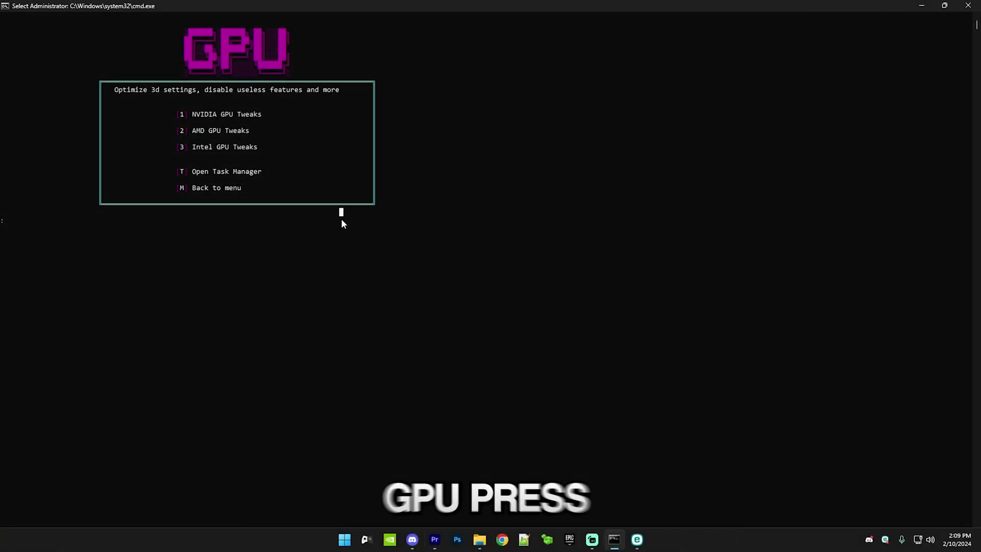
Run the NVIDIA GPU tweaks (option 1) and accept the profile import message.
text(1)
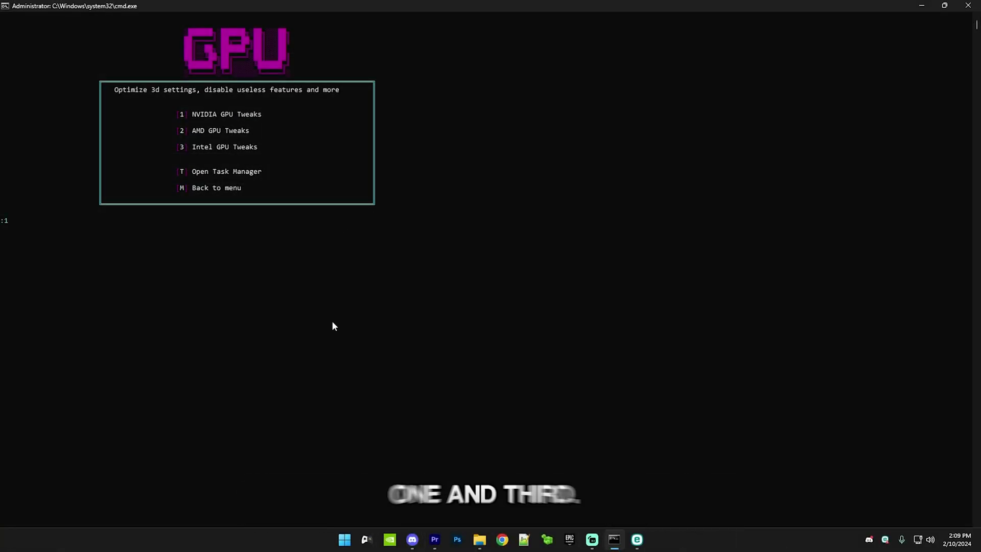
key(Return)
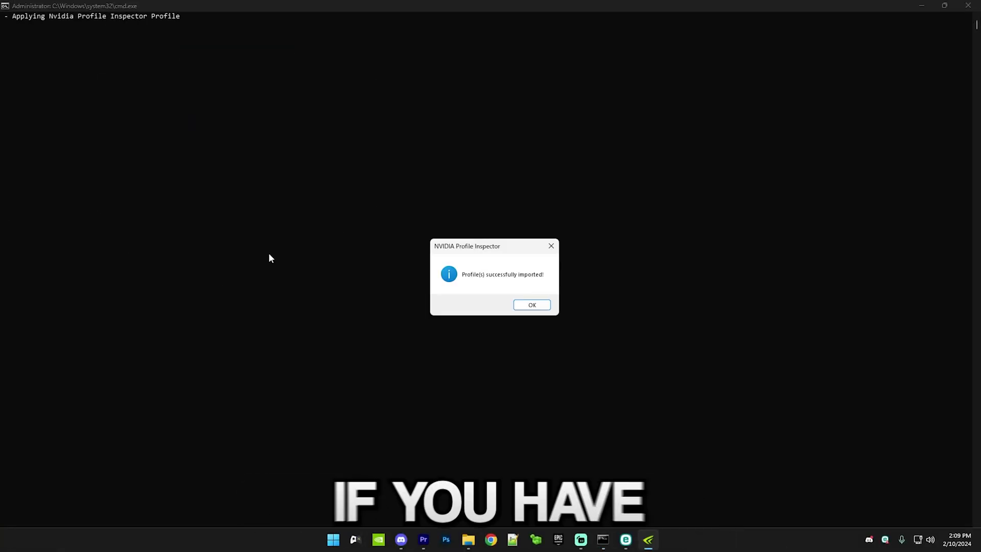
click(531, 305)
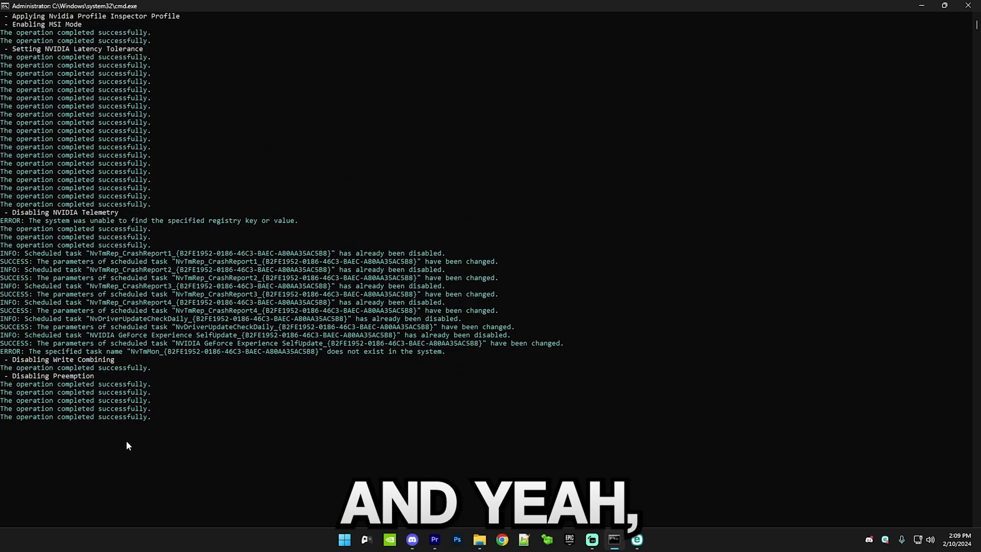
Run the Cpu Tweaks (option 8), then open the Mouse and Keyboard tweaks (option 10).
key(Return)
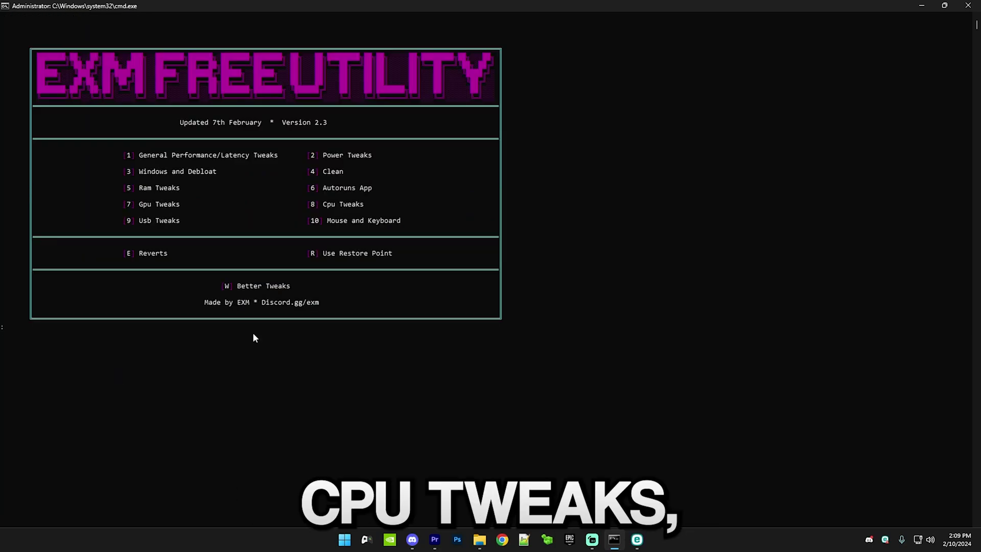
text(8)
key(Return)
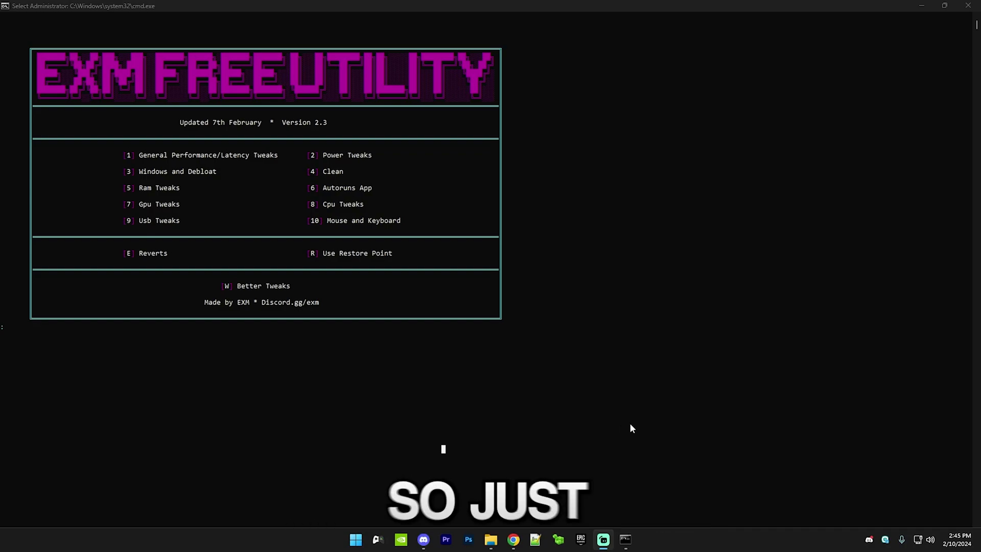
text(0)
key(Return)
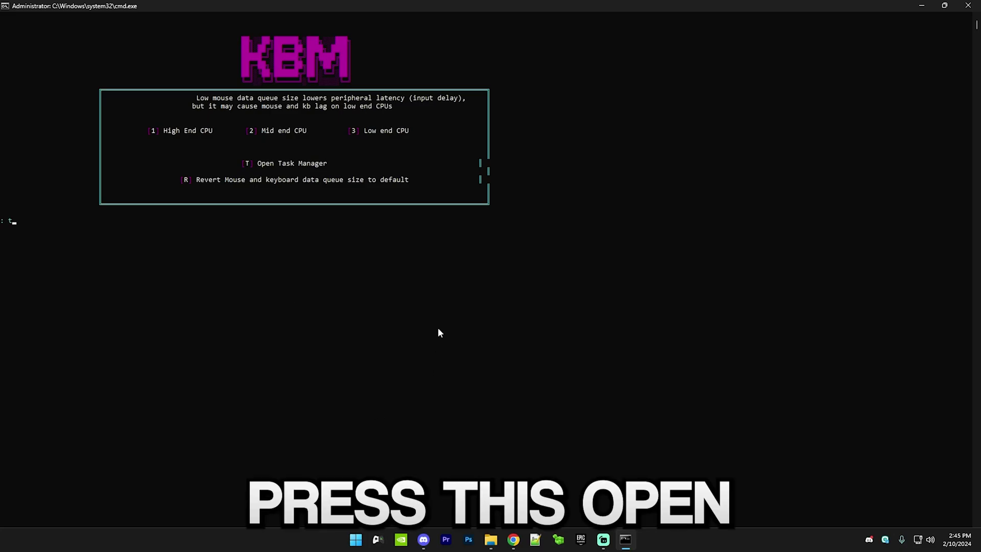
Confirm the processor is an i7-13700KF in Task Manager, then apply the High End CPU queue size.
key(t)
click(173, 302)
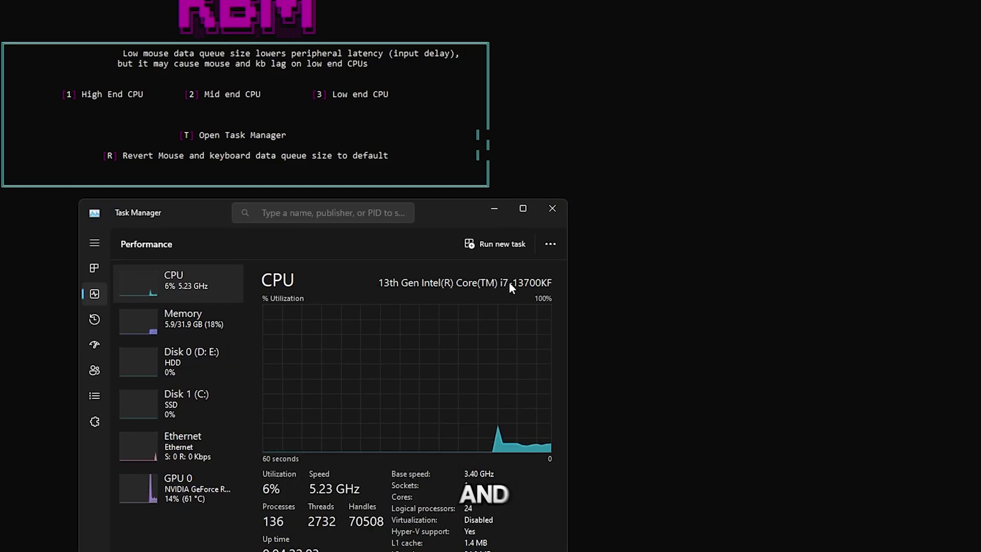
click(553, 208)
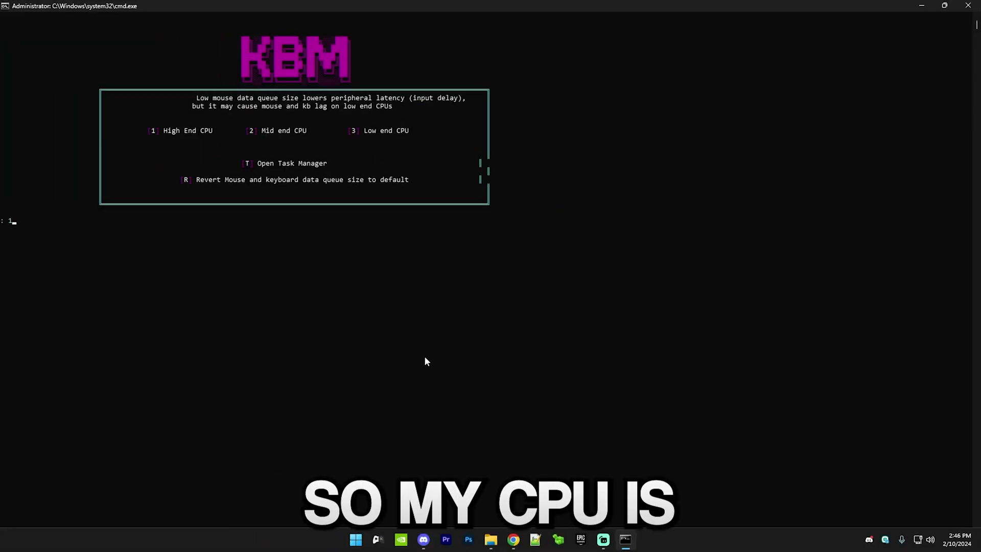
key(Return)
key(Return)
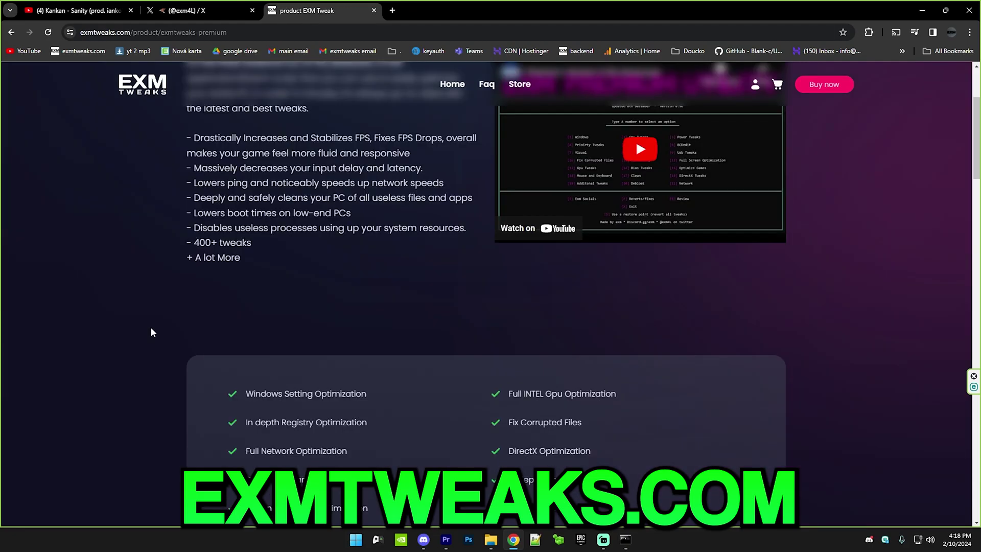
Scroll the EXM Premium Tweaking Utility page and highlight its title, description and feature list.
scroll(156, 309, down, 2)
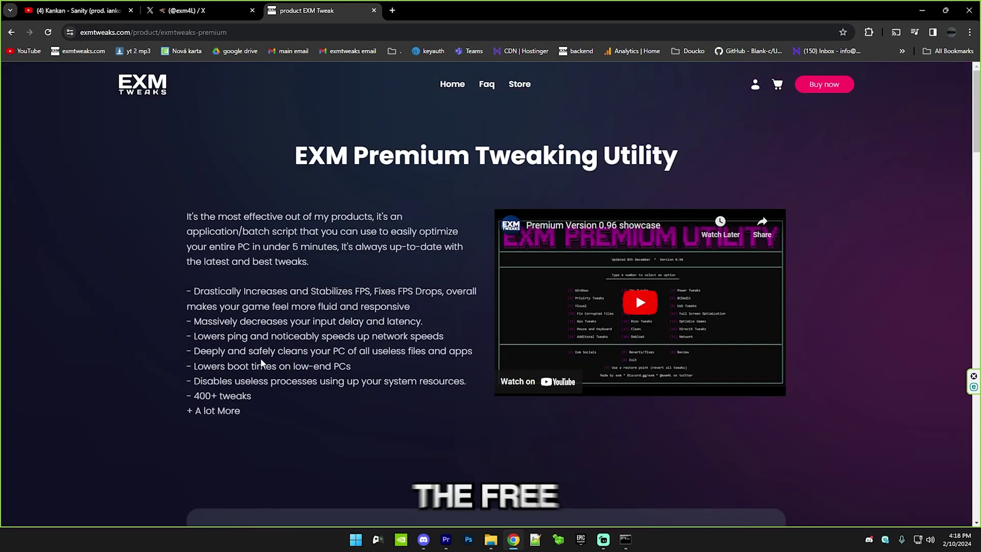
drag(171, 226, 284, 342)
click(284, 363)
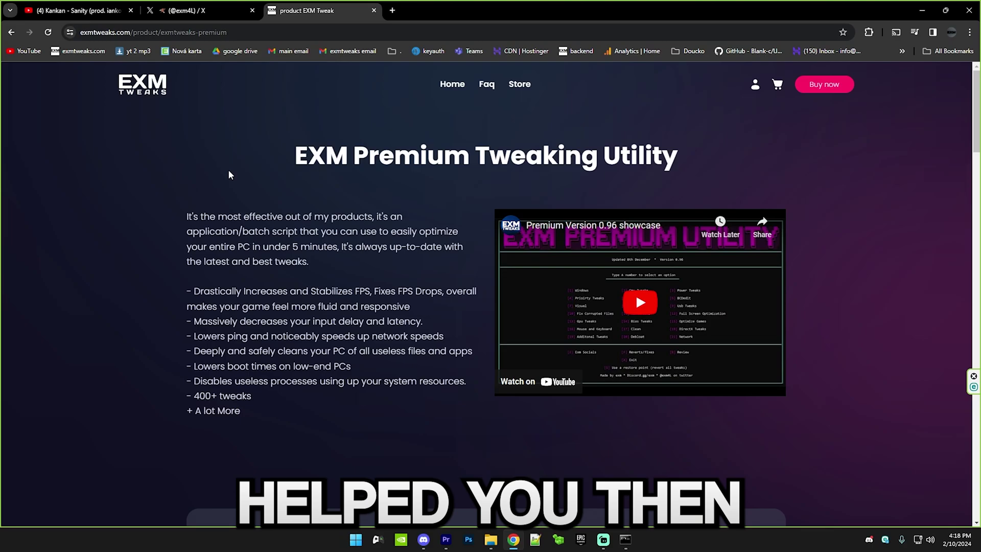
drag(281, 154, 706, 185)
click(680, 188)
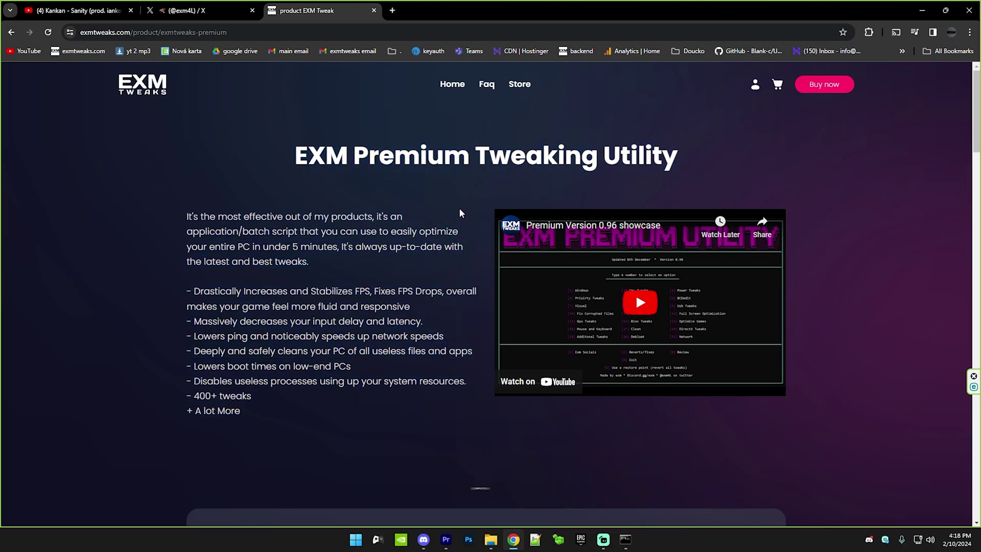